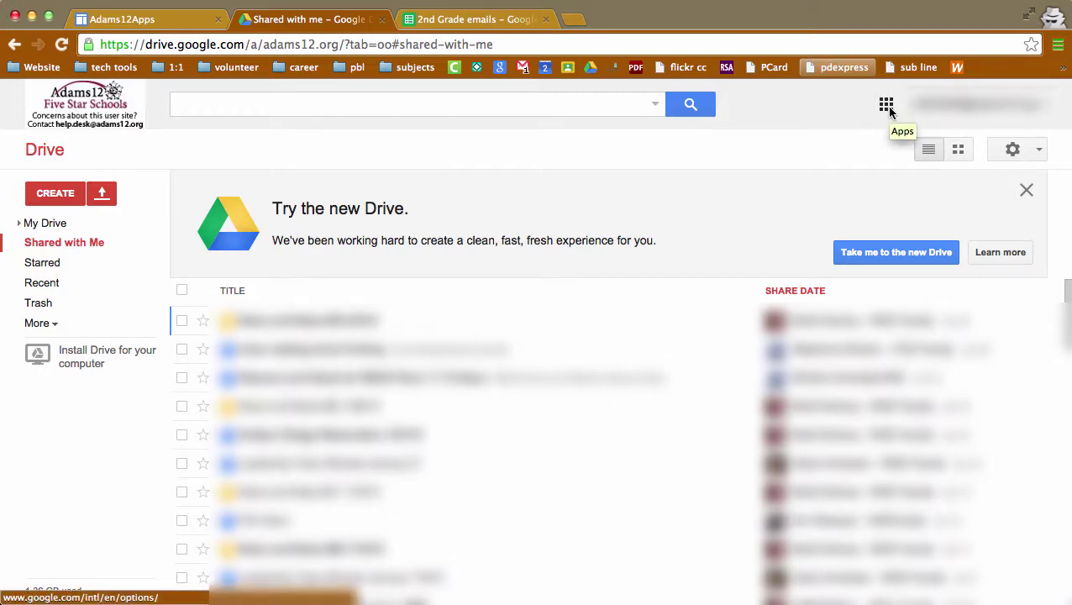
Open Google Classroom from the list of Google apps in Drive
left_click(887, 108)
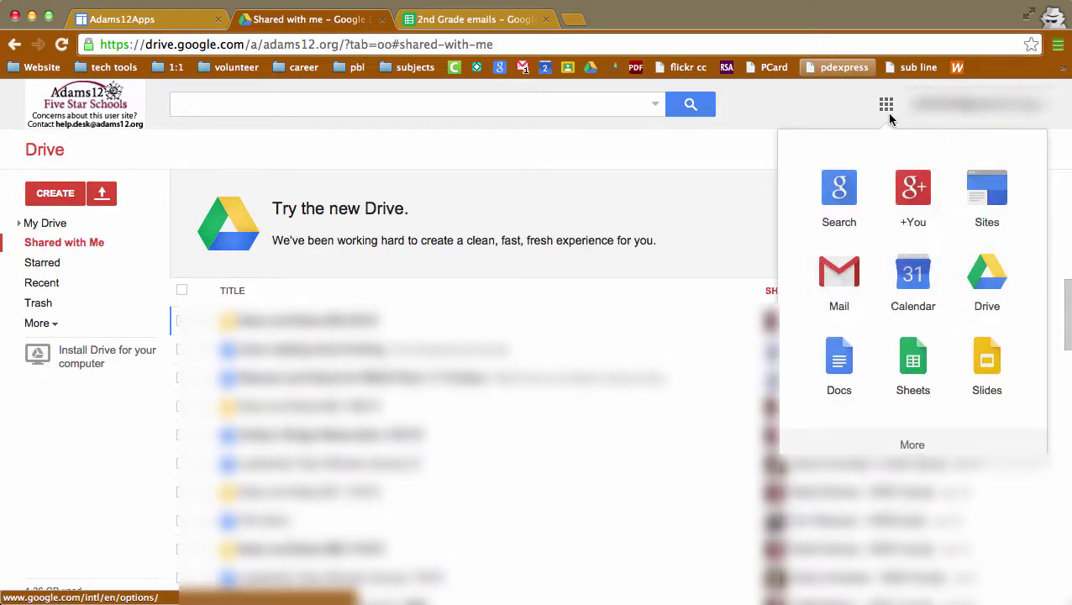
left_click(914, 446)
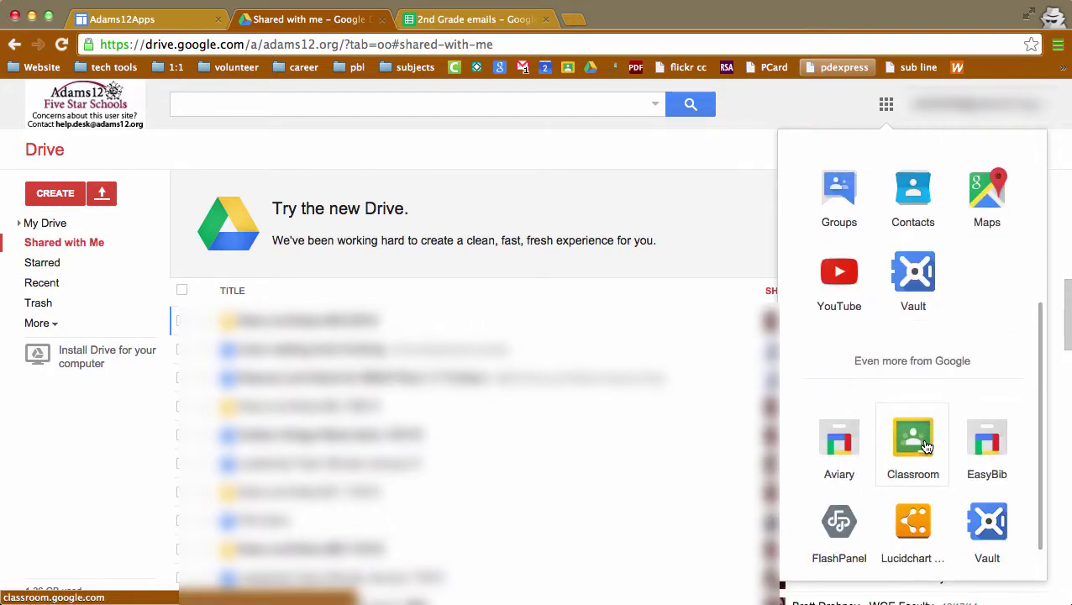
left_click(924, 446)
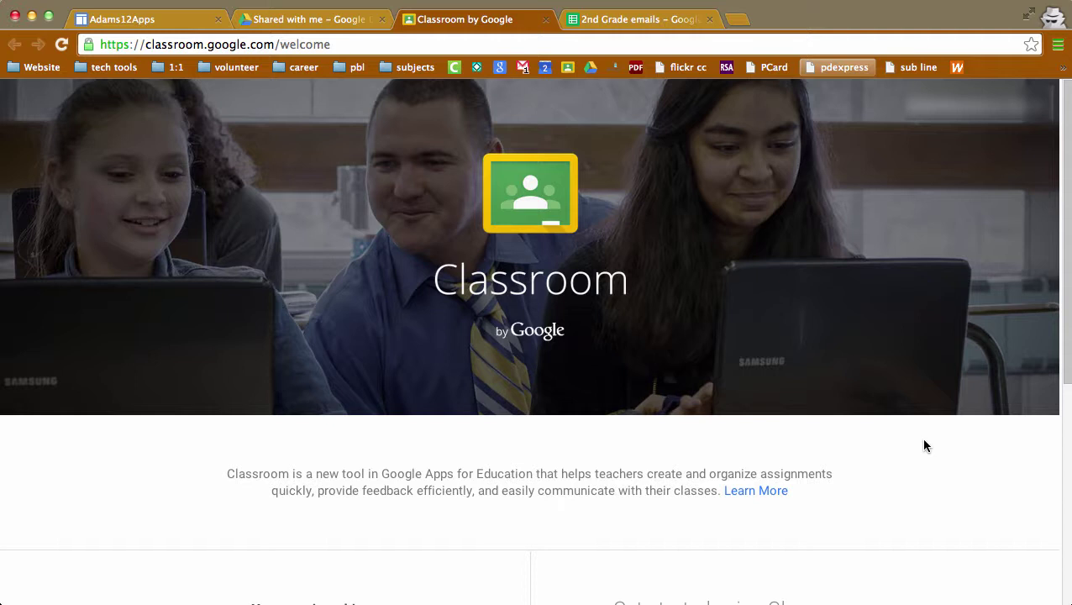
Get started using Classroom in the teacher role
scroll(607, 407, "down", 5)
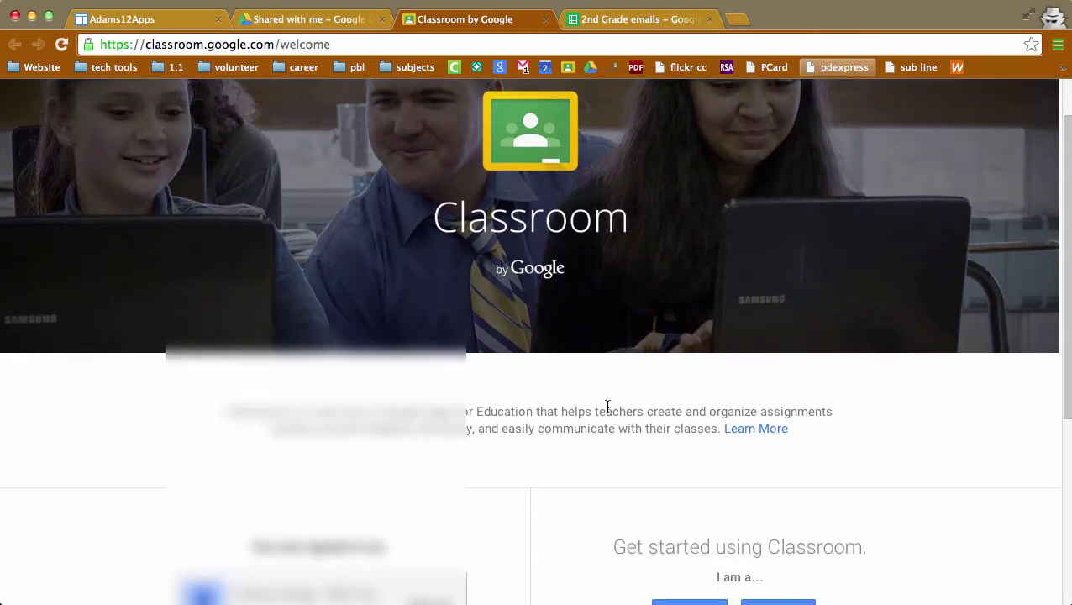
scroll(609, 412, "down", 3)
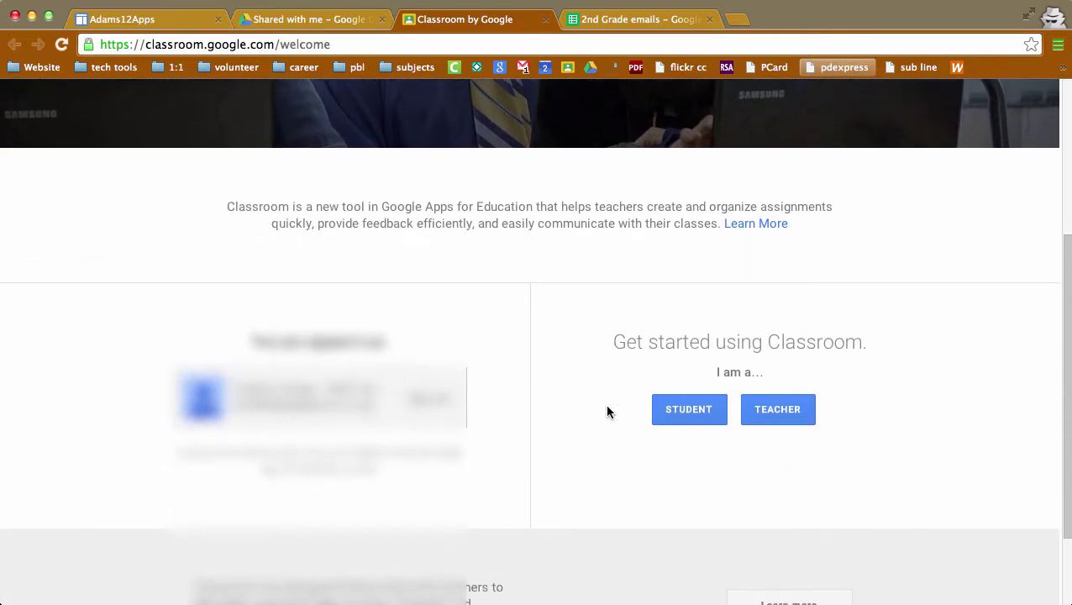
scroll(608, 409, "down", 1)
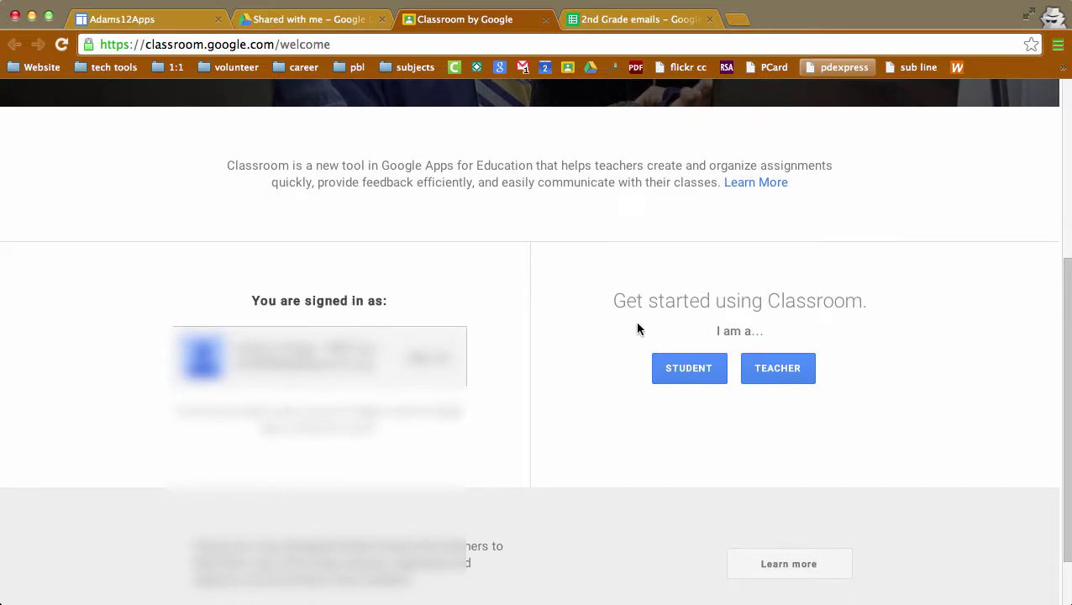
left_click(774, 380)
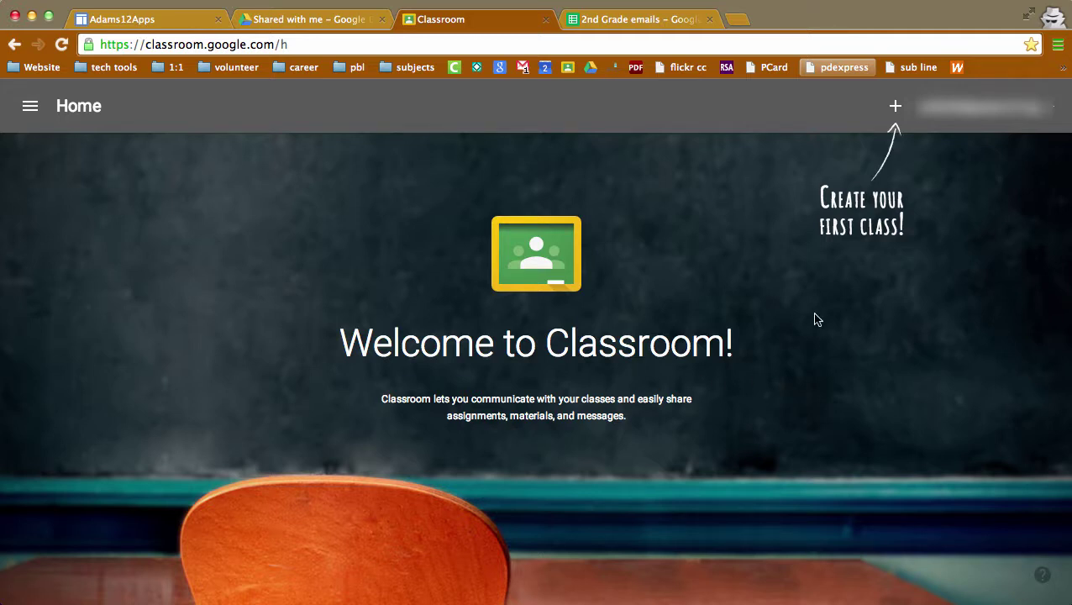
Create a class named 2nd Grade with the section 2014-2015, and dismiss the messages on its new page
left_click(896, 109)
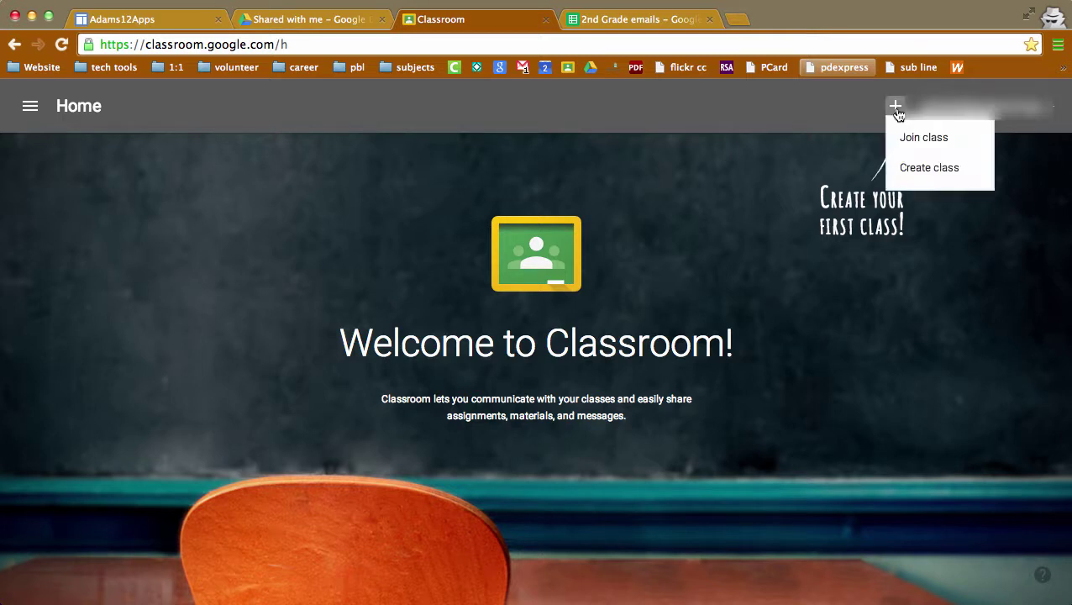
left_click(926, 171)
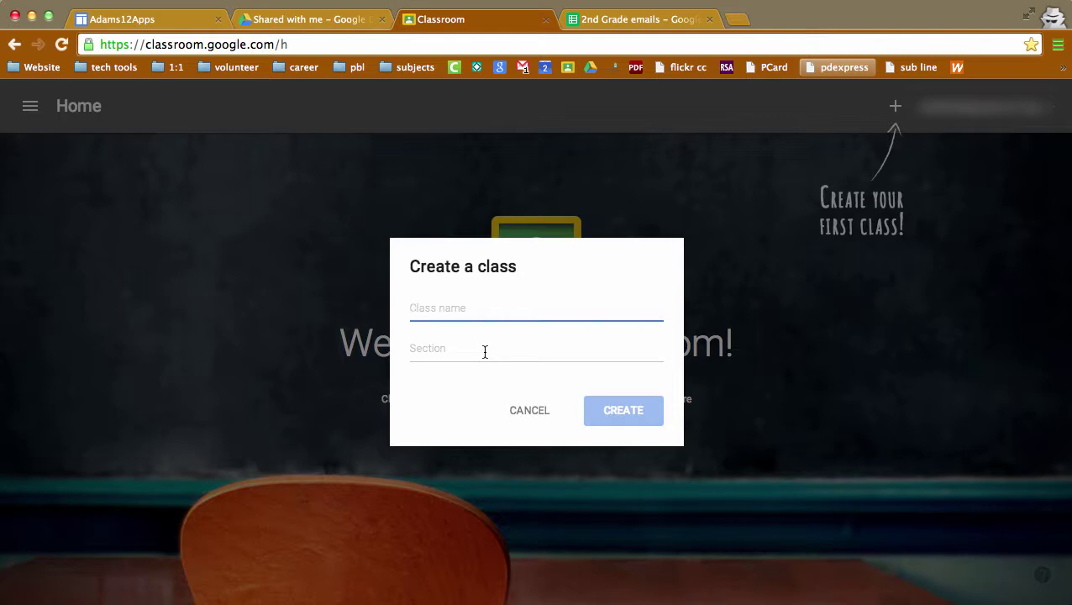
type("2nd ")
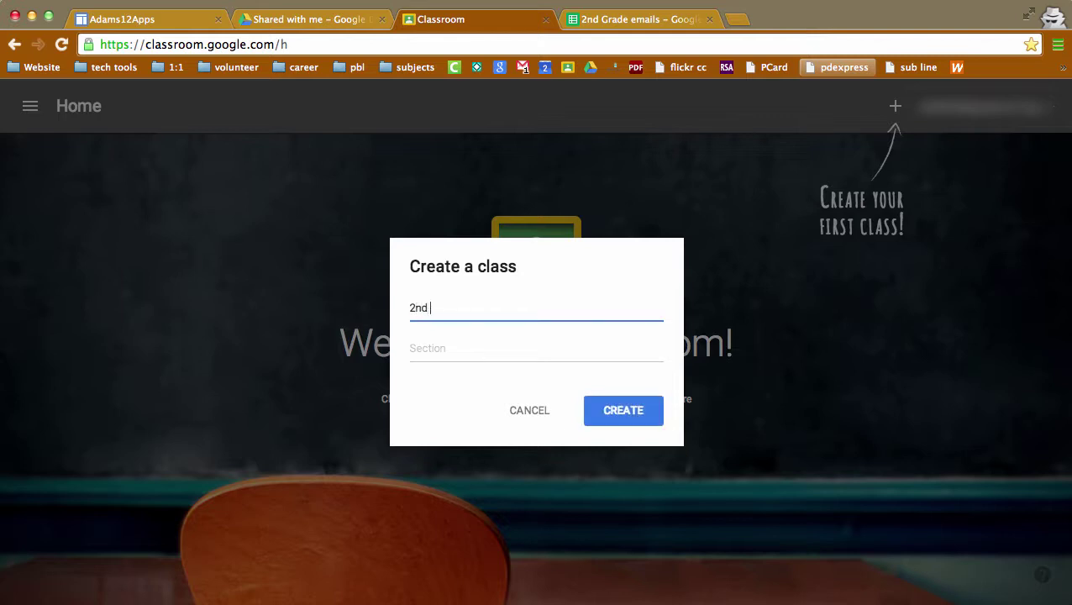
type("Grade")
key("Tab")
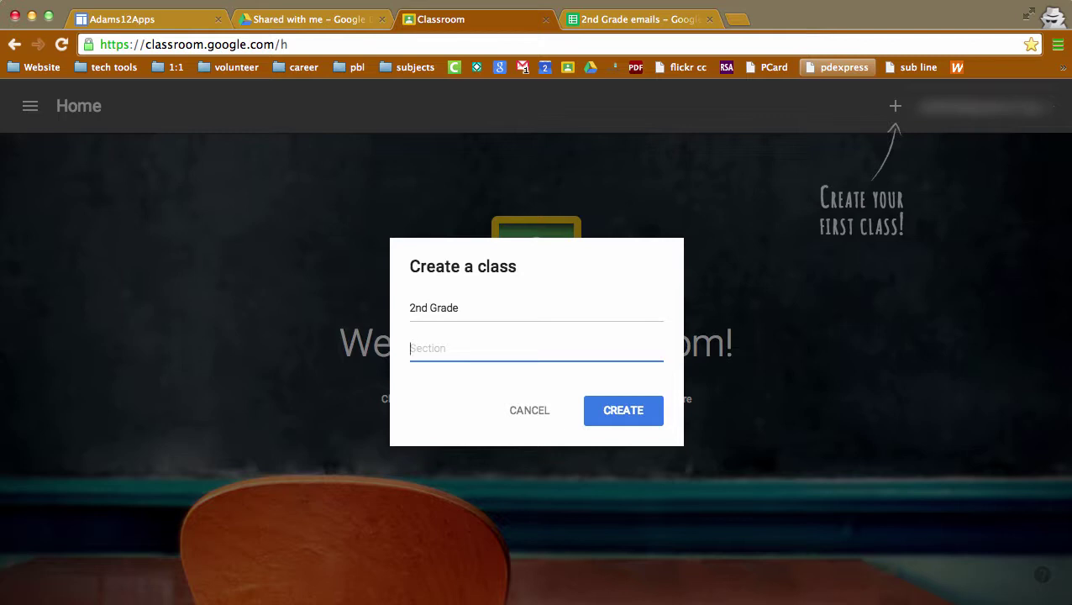
type("2014-2015")
left_click(606, 411)
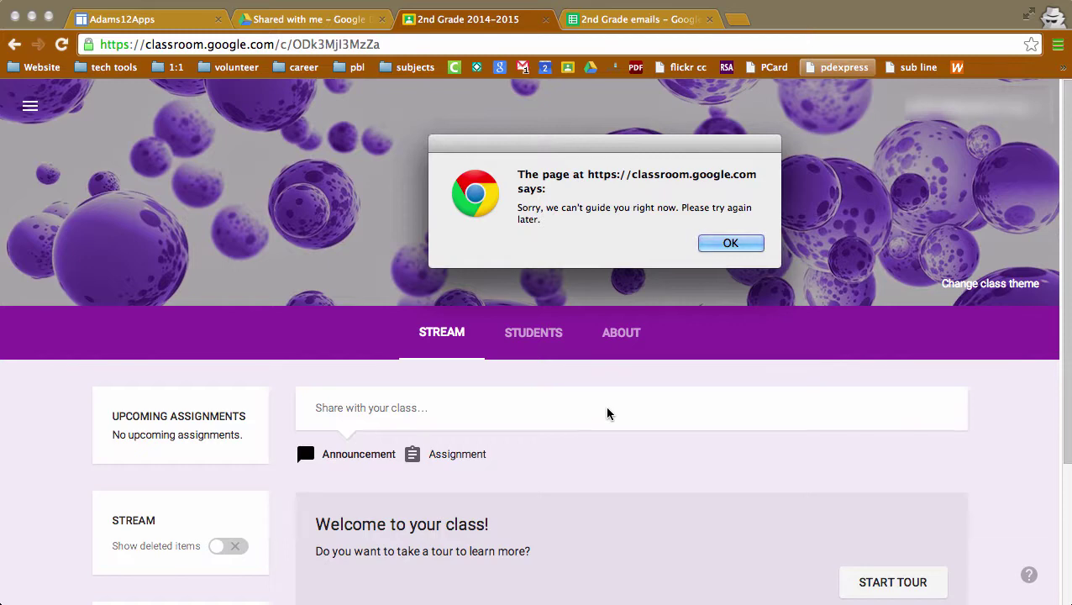
left_click(721, 244)
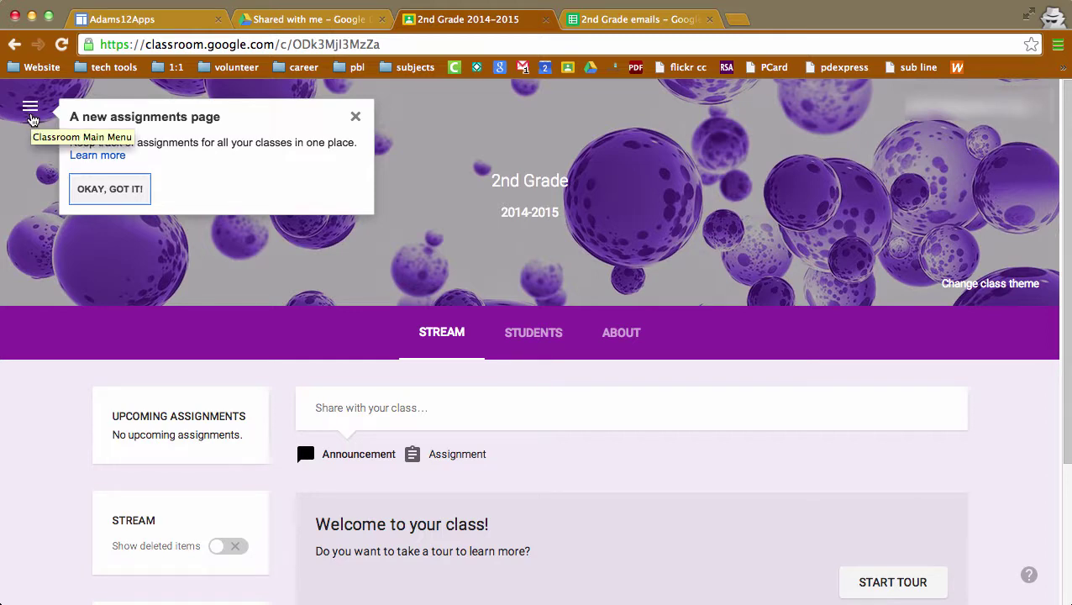
left_click(105, 192)
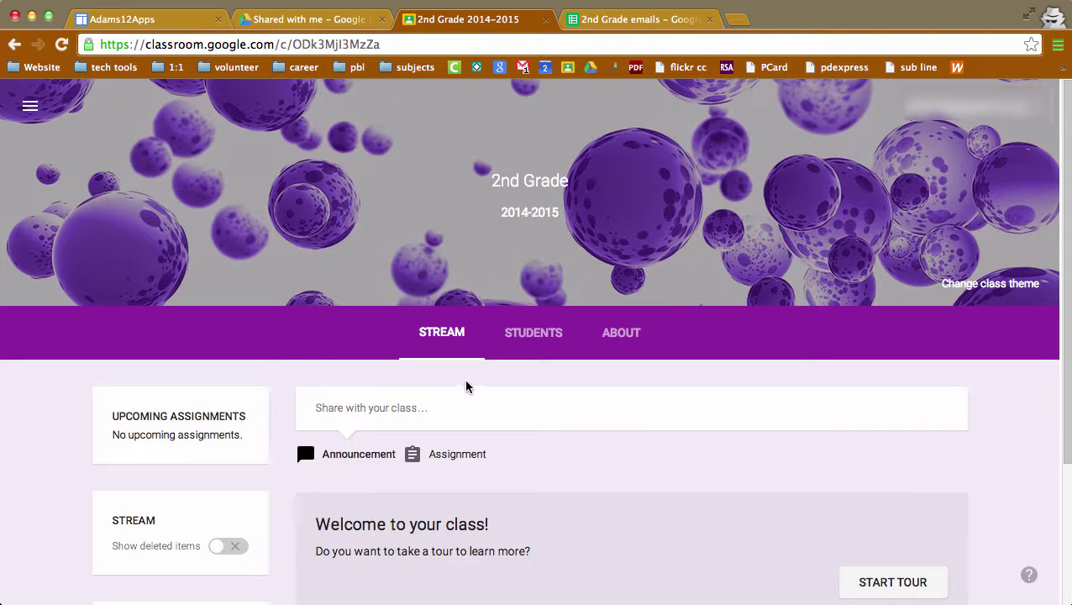
Open the announcement form in the class stream, and switch it to the assignment form
scroll(469, 381, "down", 2)
scroll(469, 381, "down", 5)
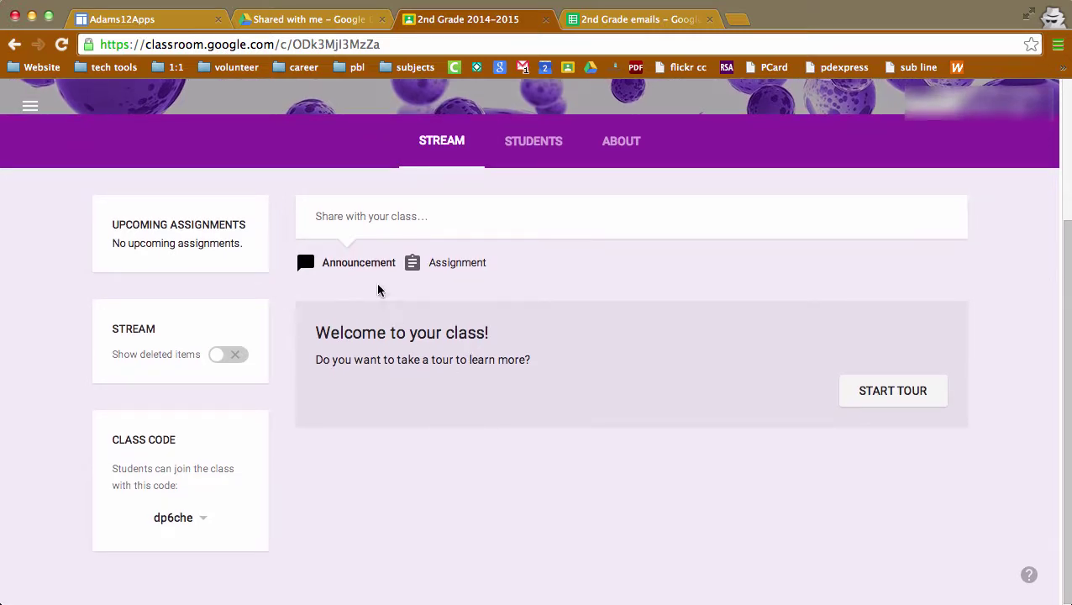
left_click(358, 264)
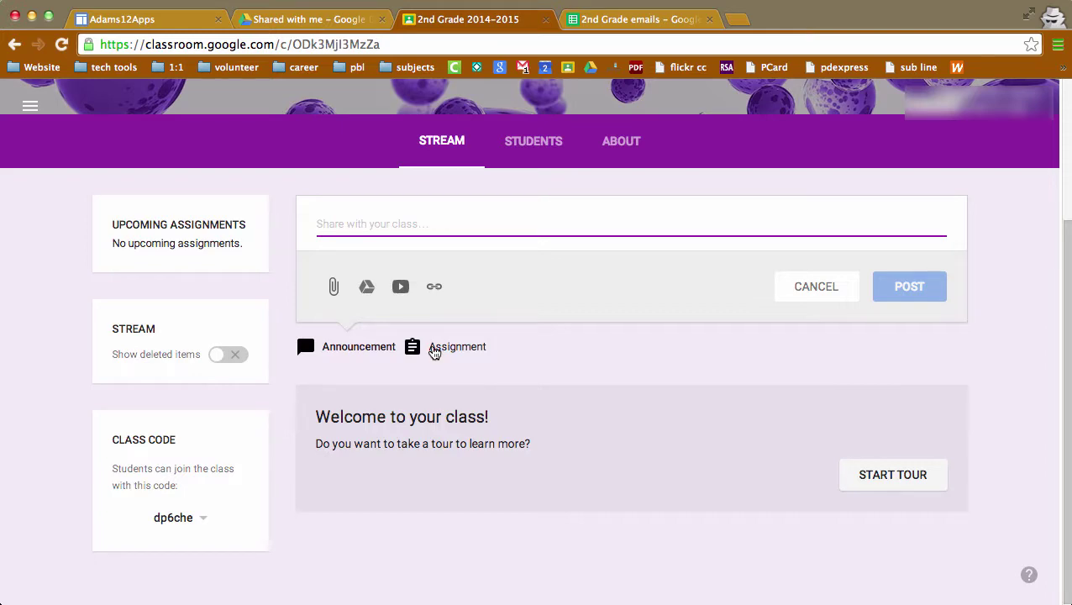
left_click(434, 348)
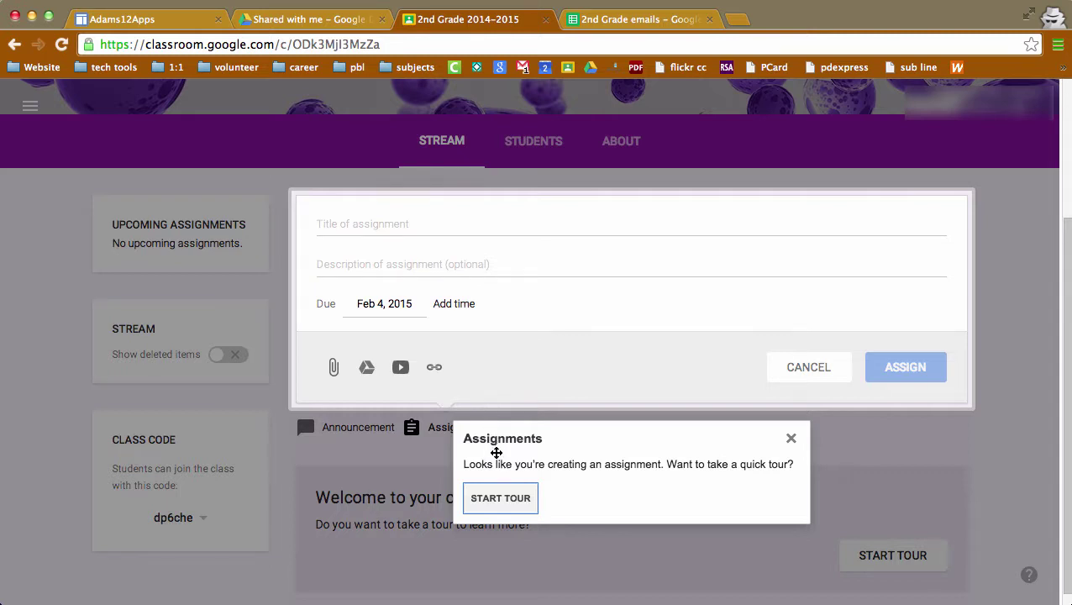
Go through the assignment tour covering title and description, resources and due date
left_click(501, 498)
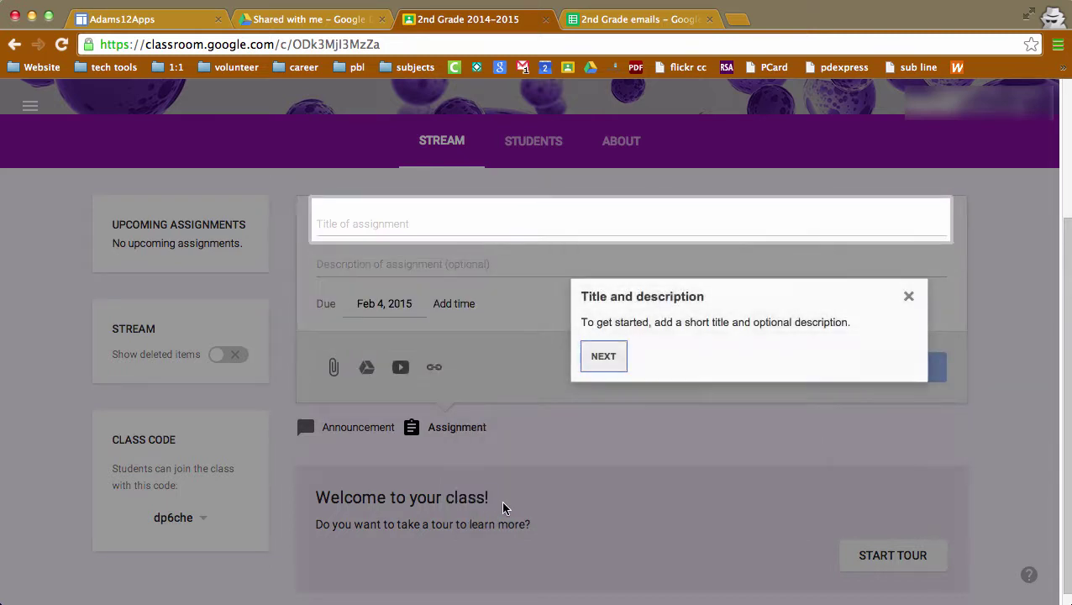
left_click(604, 358)
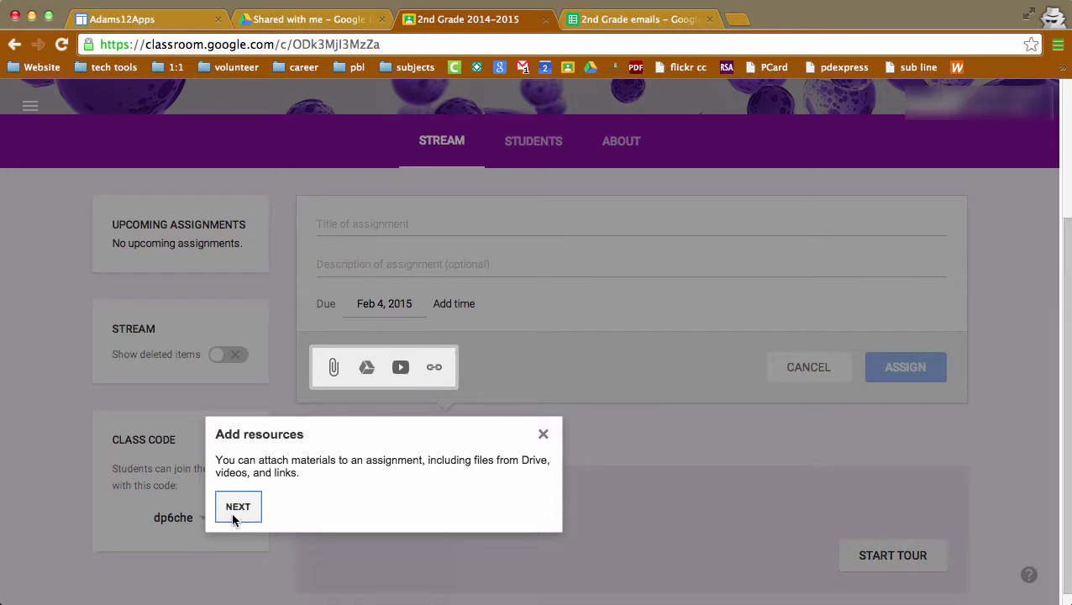
left_click(238, 508)
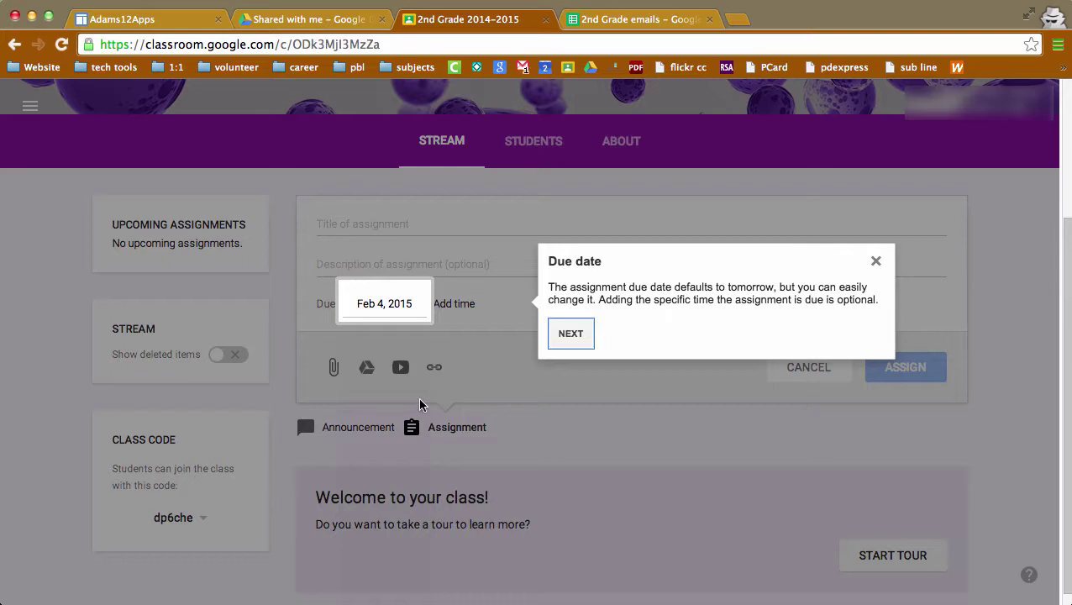
left_click(571, 336)
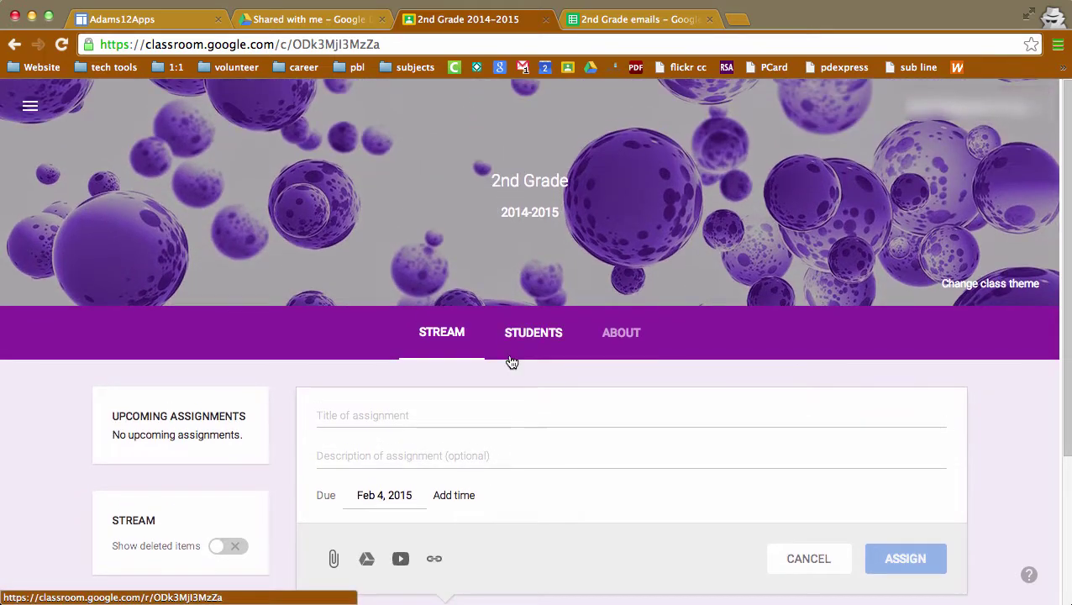
Open the class's student page, dismiss the permissions tip, and view the options for student posting and commenting
left_click(522, 339)
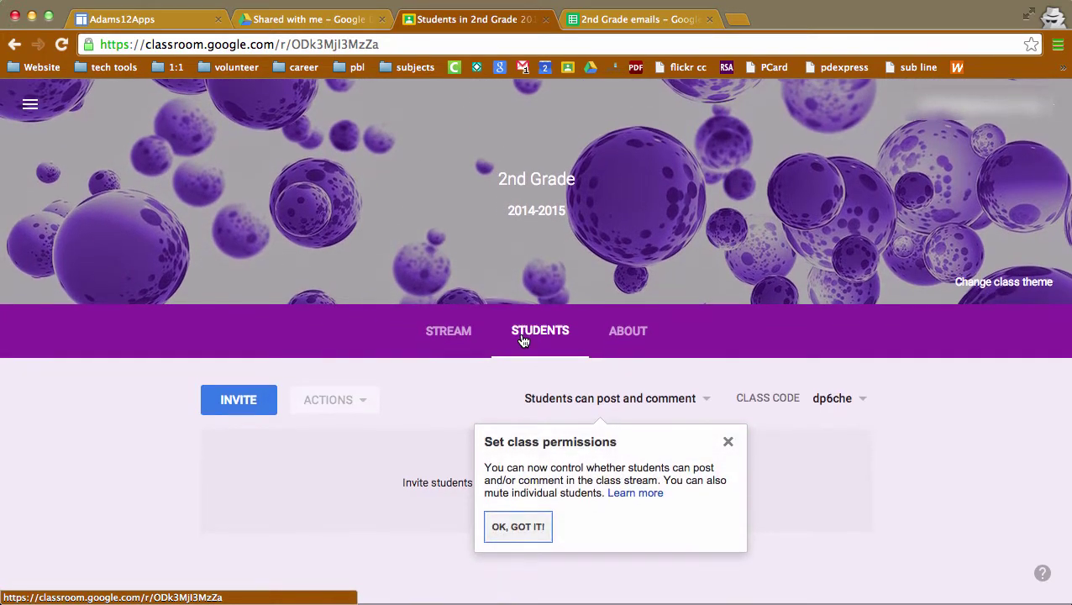
left_click(518, 531)
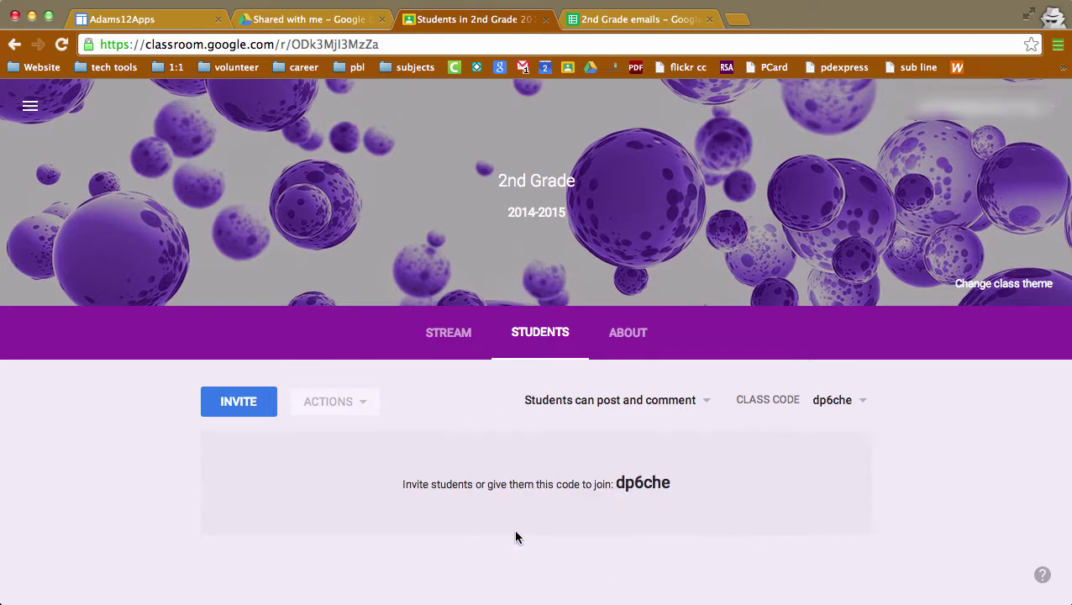
left_click(707, 404)
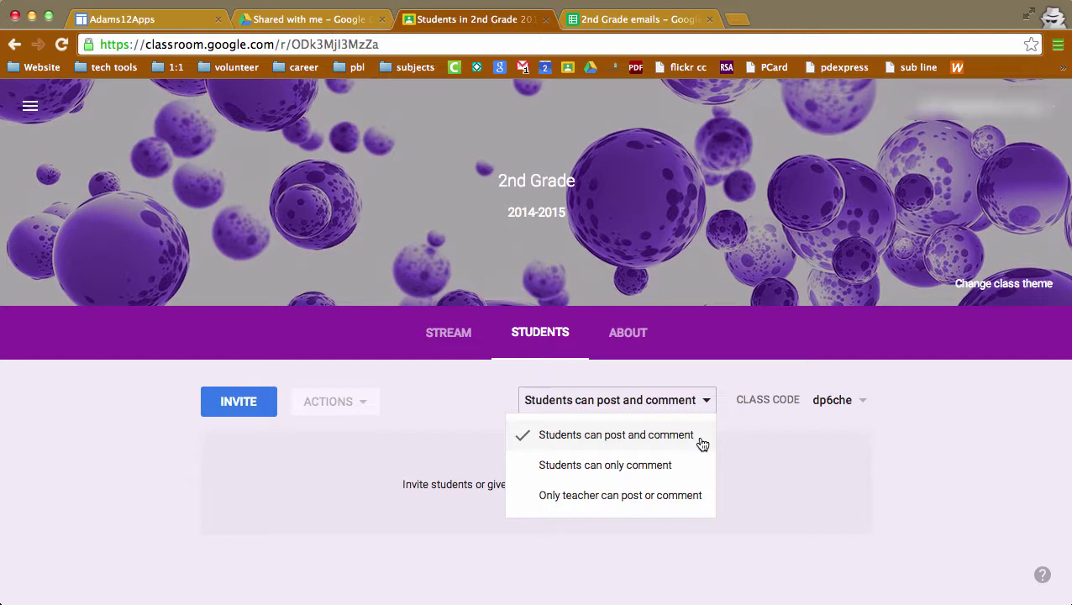
left_click(706, 403)
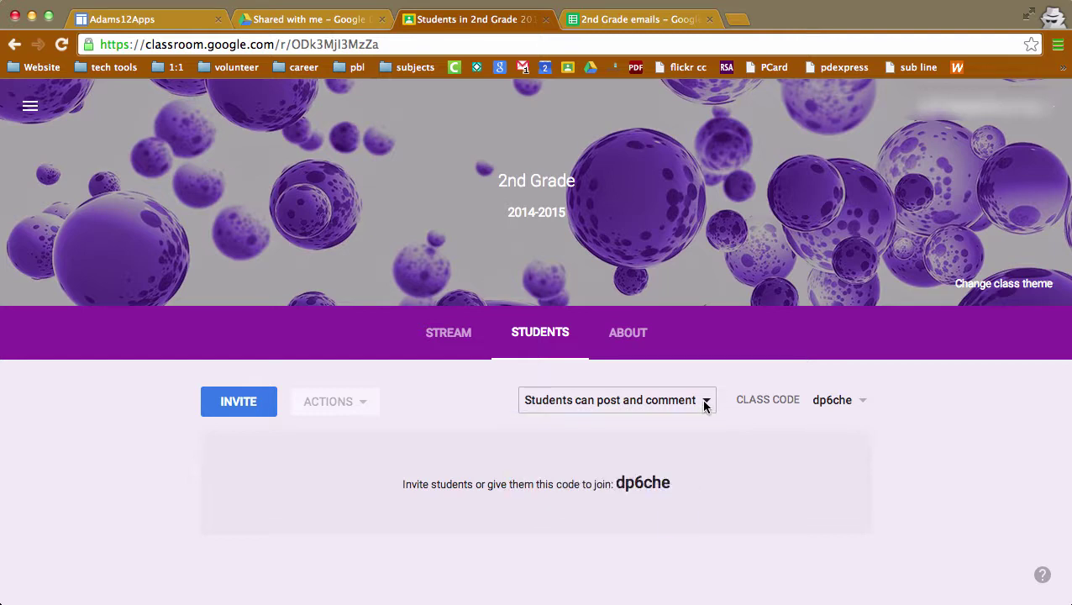
scroll(740, 441, "down", 1)
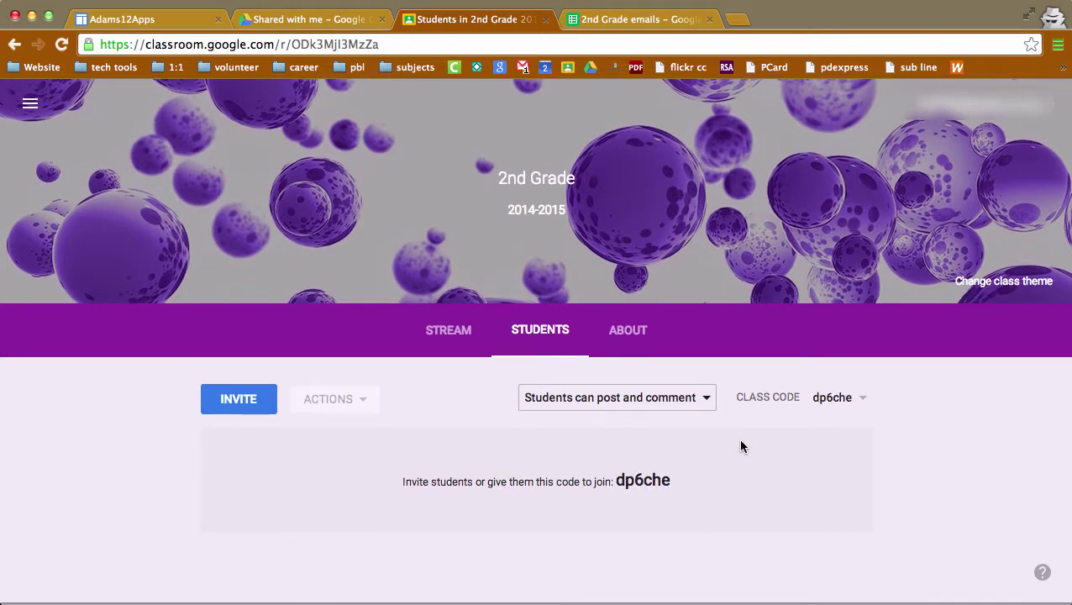
scroll(731, 448, "up", 1)
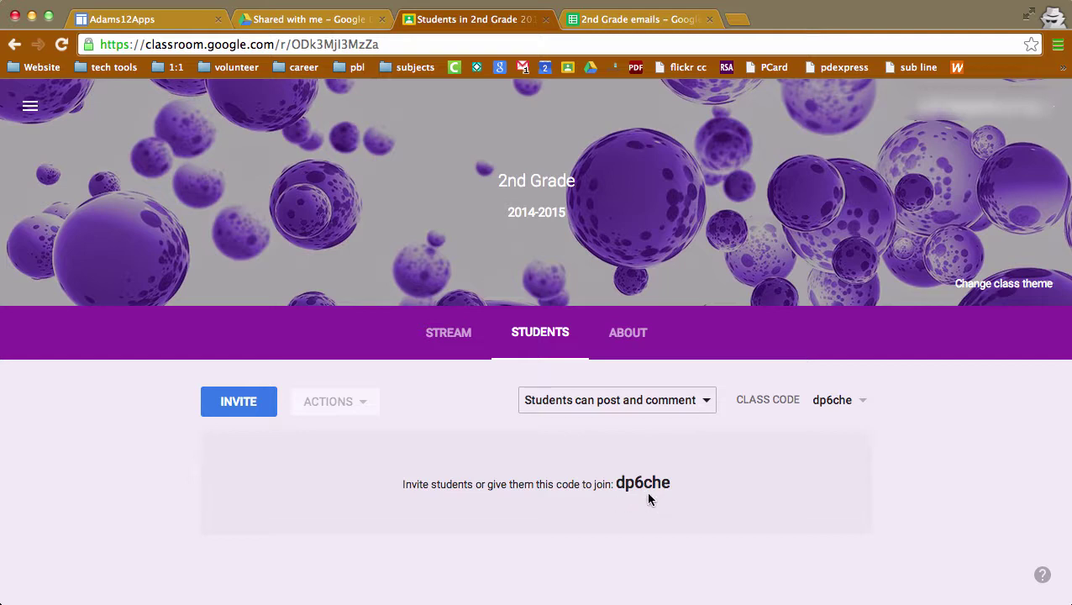
Open the dialog for inviting students, and switch to the 2nd Grade emails spreadsheet to review the student list
left_click(246, 414)
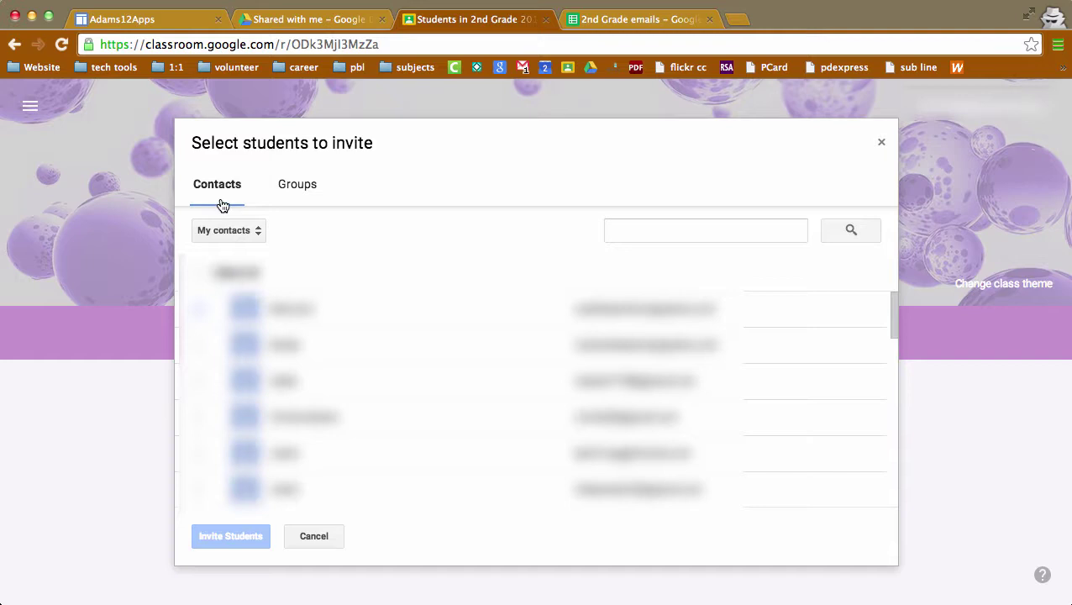
left_click(639, 20)
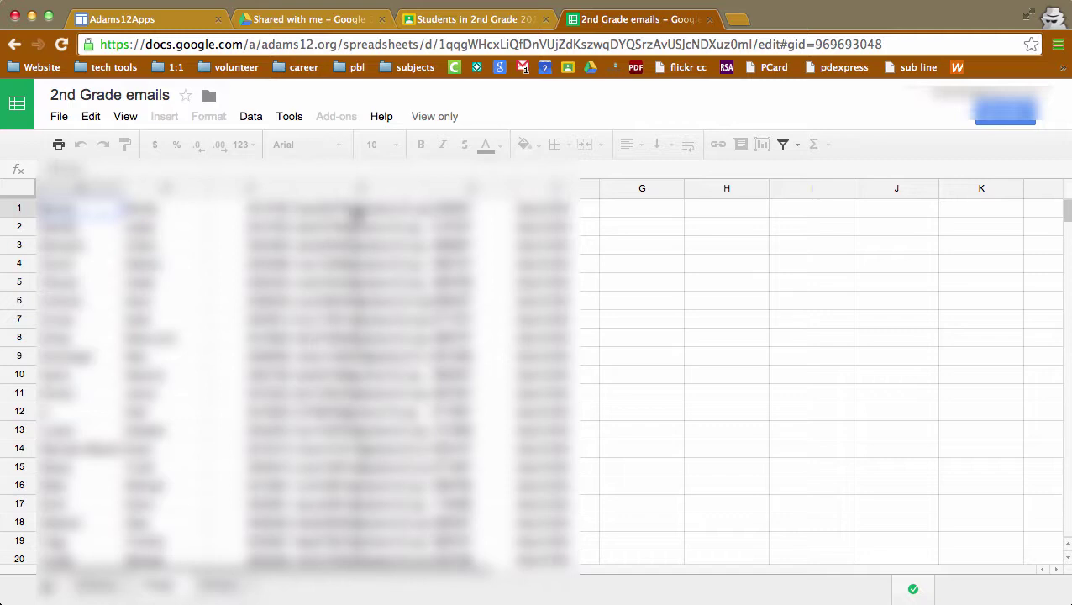
scroll(357, 212, "down", 4)
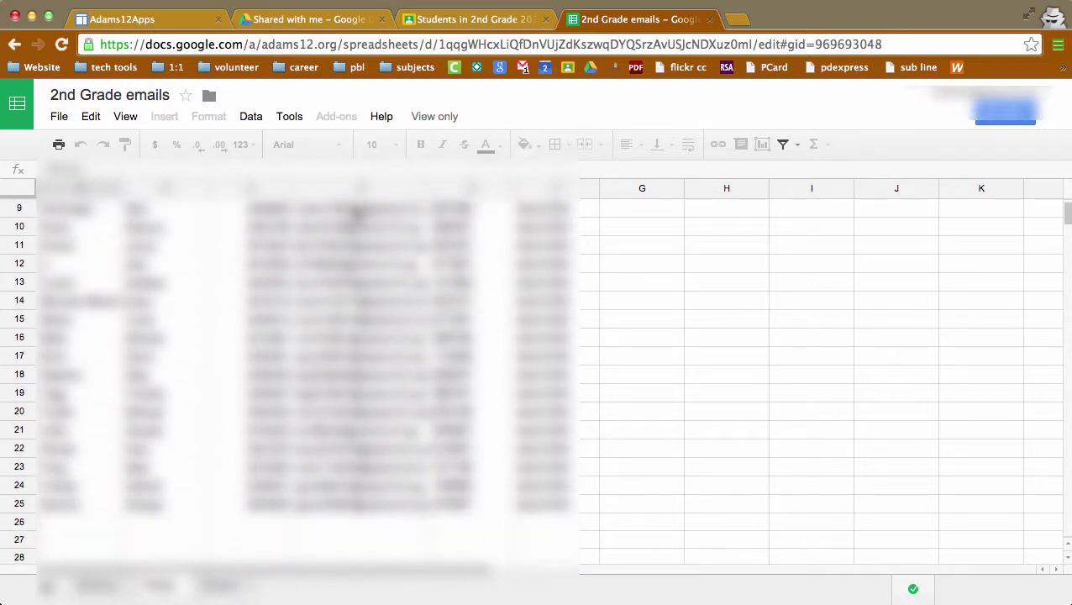
scroll(358, 213, "up", 4)
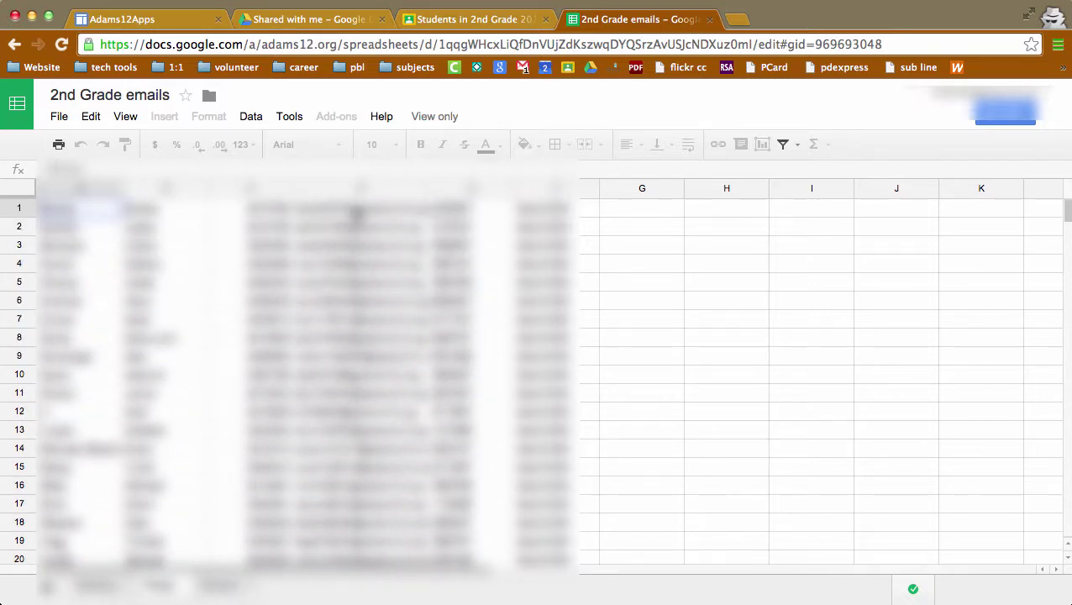
Select the student email addresses in rows 1 to 25 of the spreadsheet, and return to Classroom's invitation dialog
left_click(360, 210)
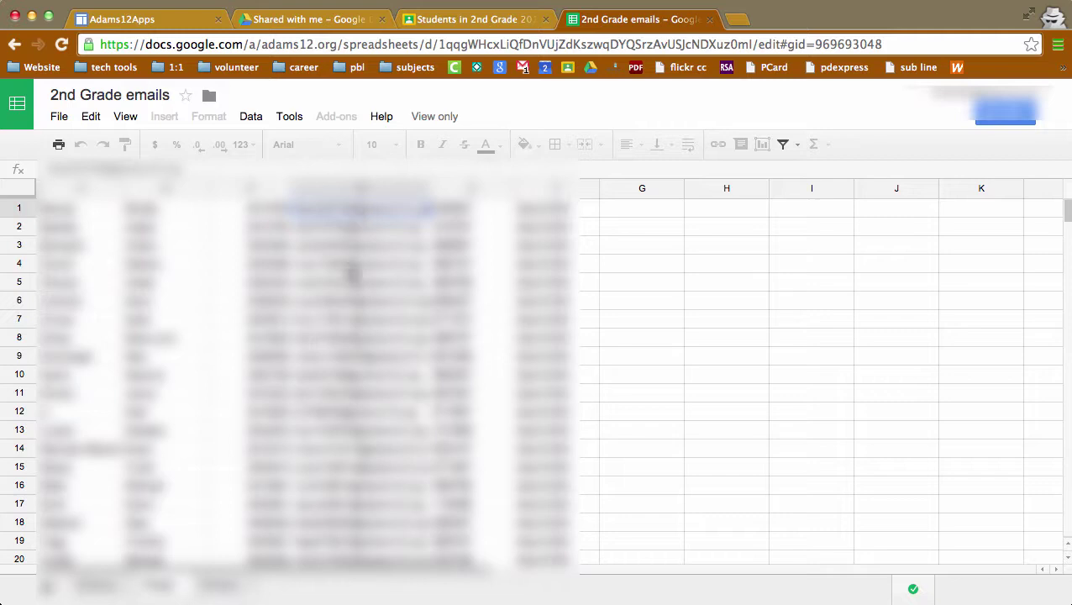
scroll(354, 273, "down", 5)
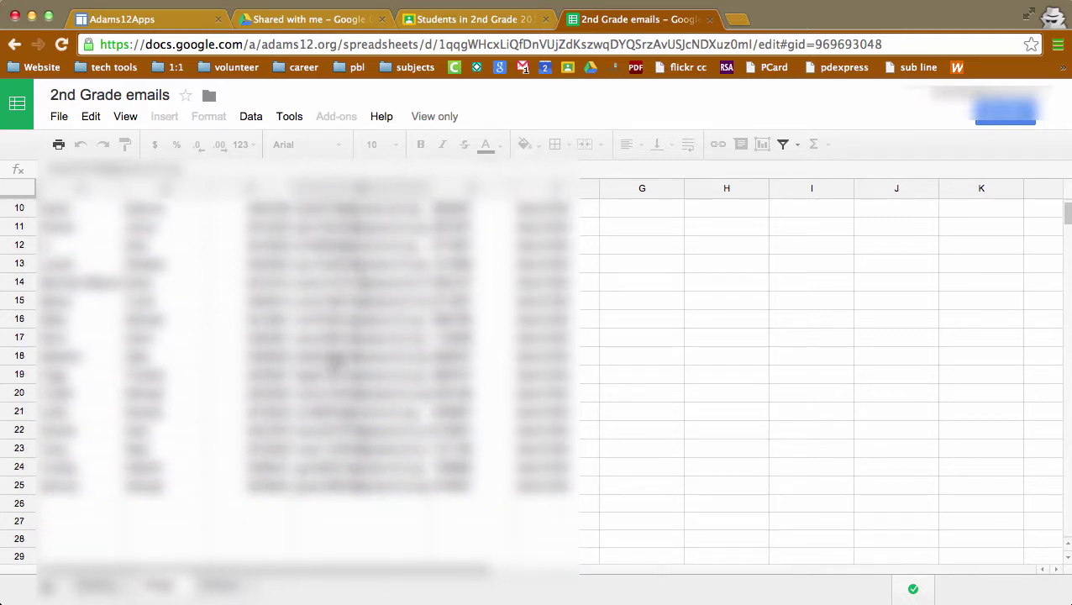
left_click(347, 487, "shift")
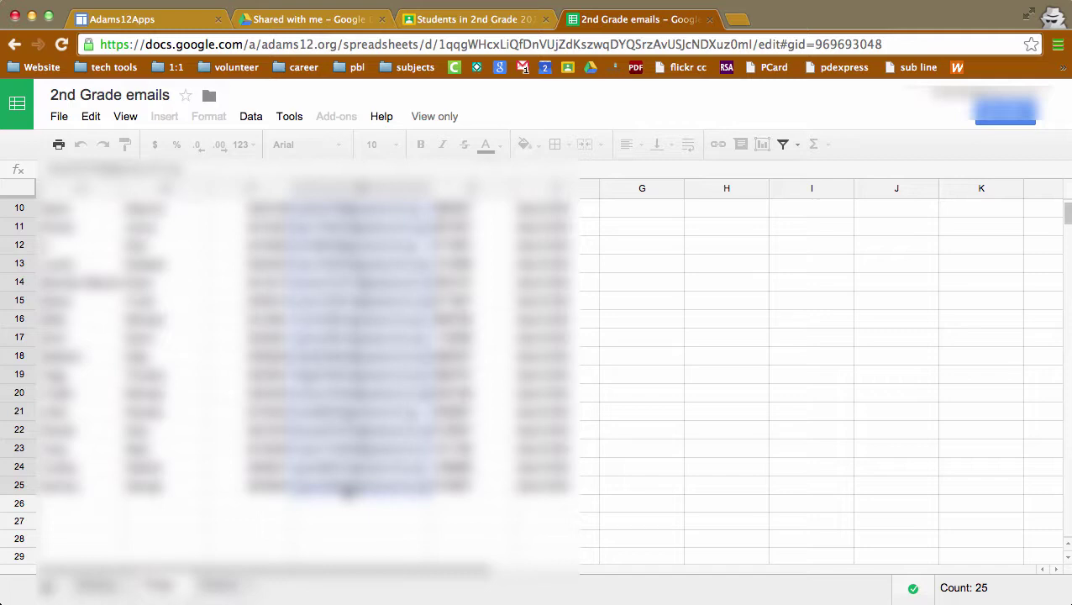
left_click(479, 19)
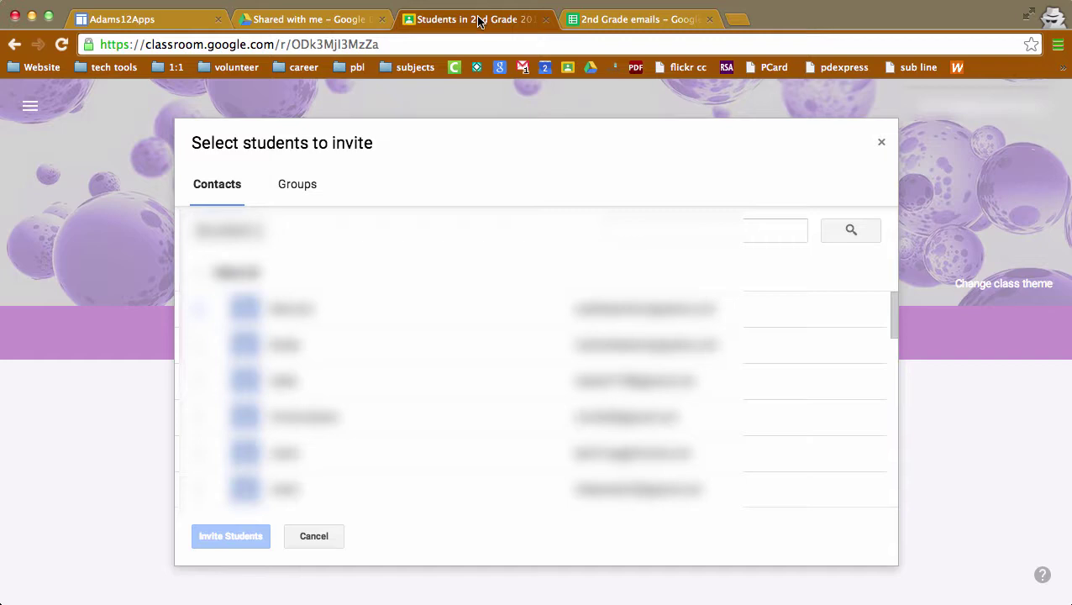
View the groups offered in the invitation dialog, and switch to Drive to open Google Groups
left_click(302, 190)
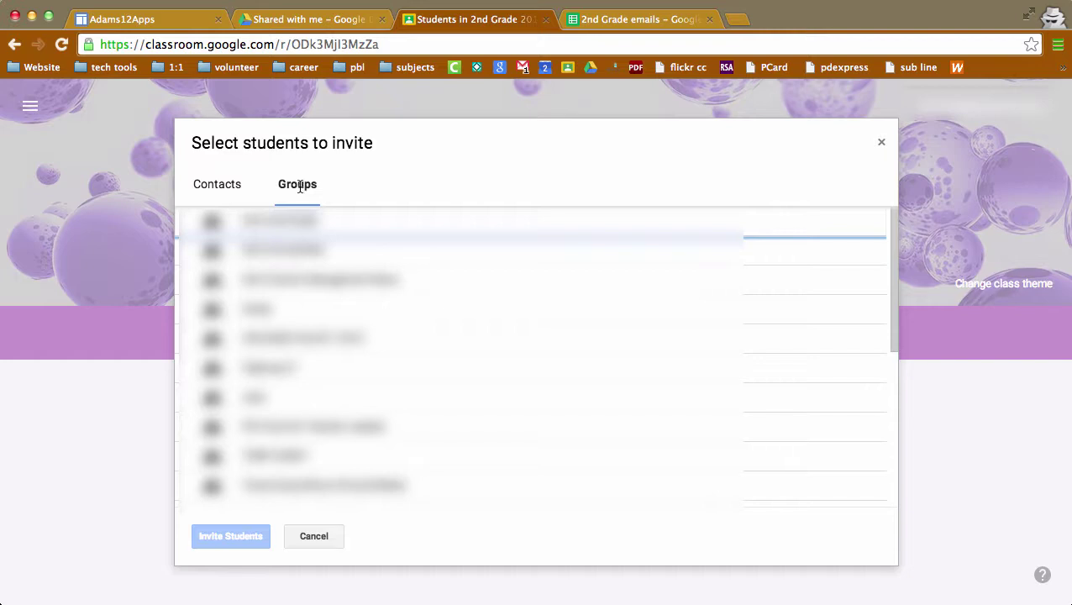
left_click(343, 20)
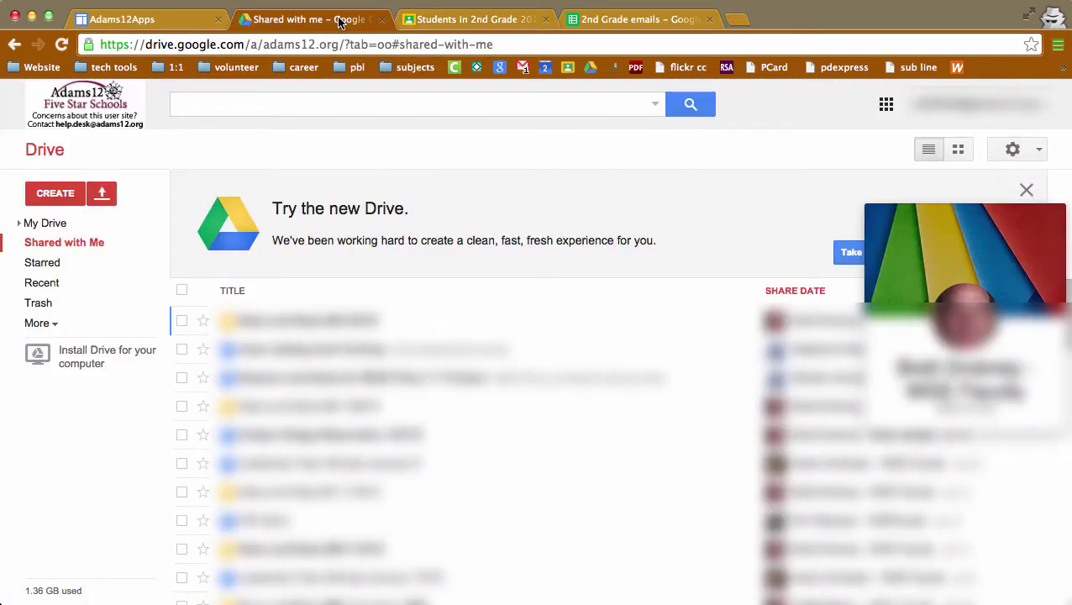
left_click(887, 106)
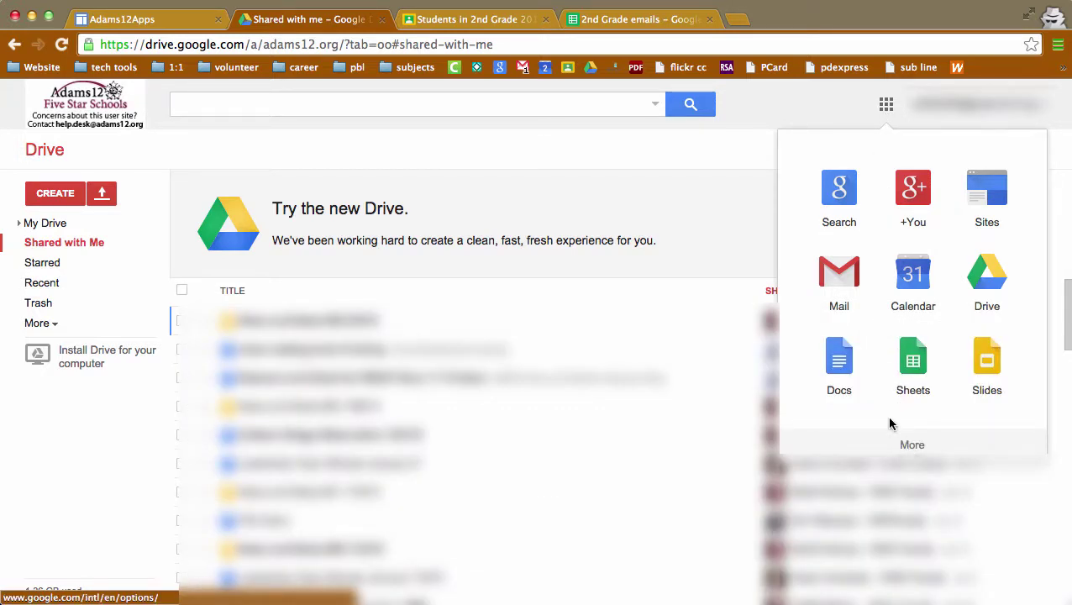
left_click(913, 446)
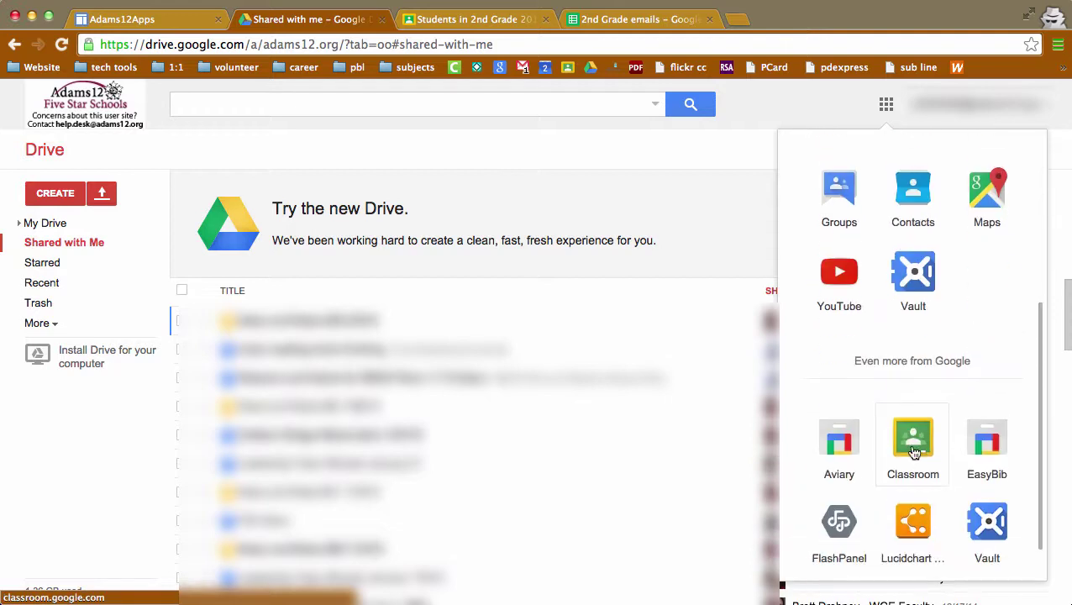
left_click(844, 200)
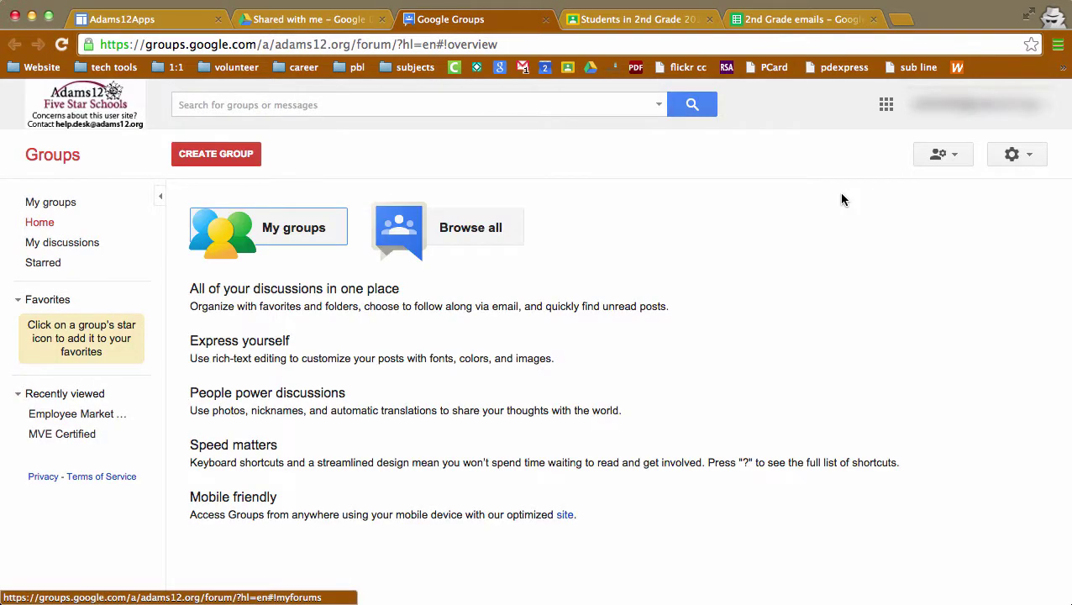
Create an email-list group named 2014- followed by the teacher's surname, keeping the default permissions, and close the confirmation
left_click(226, 158)
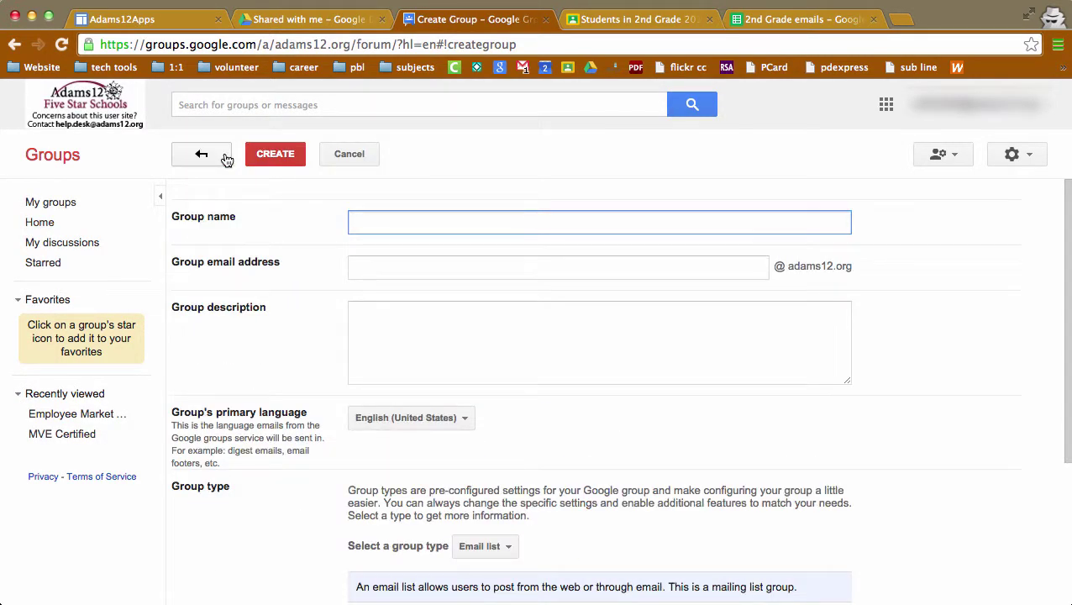
type("2")
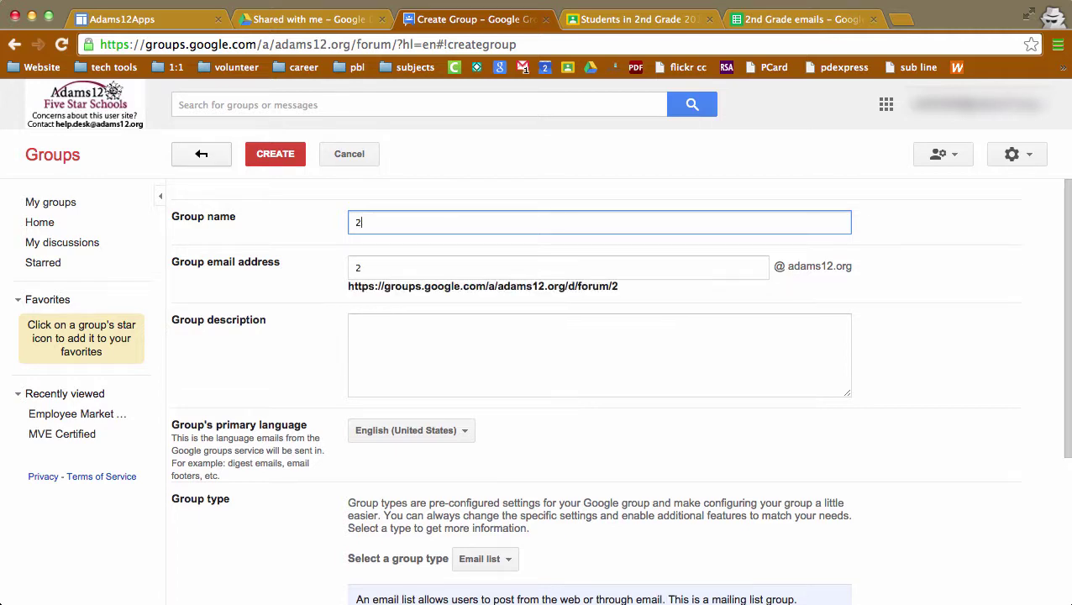
type("014-2015")
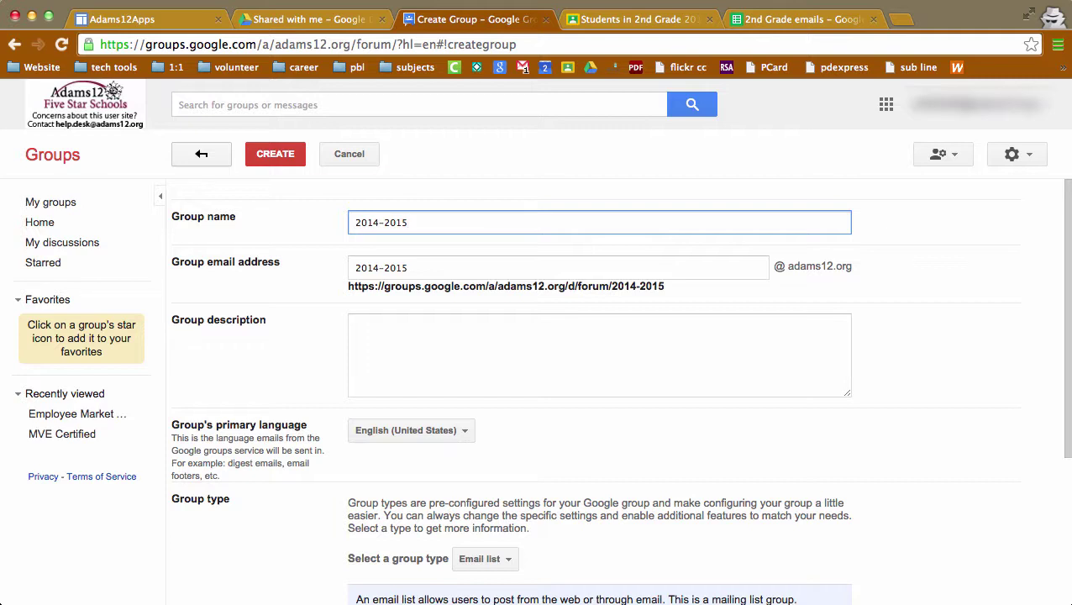
key("BackSpace")
key("BackSpace")
key("BackSpace")
key("BackSpace")
type("Ortega")
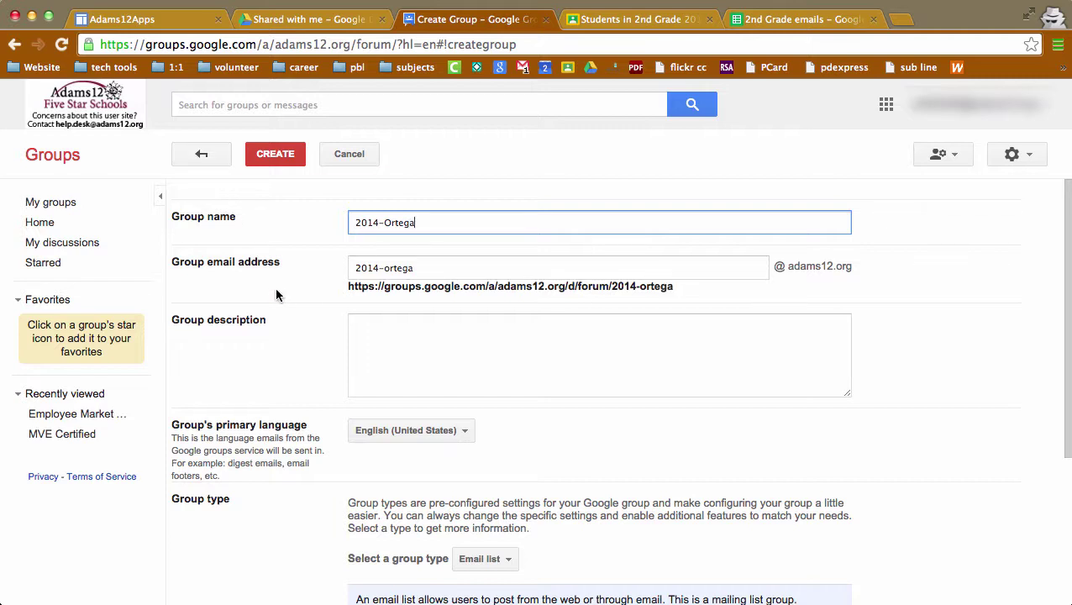
scroll(276, 294, "down", 5)
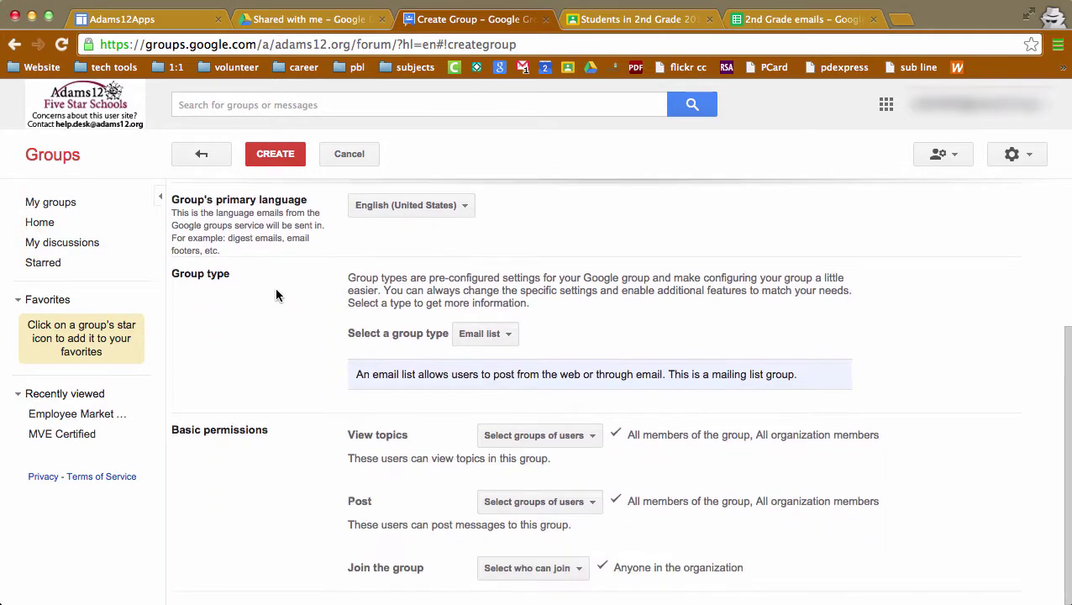
left_click(273, 155)
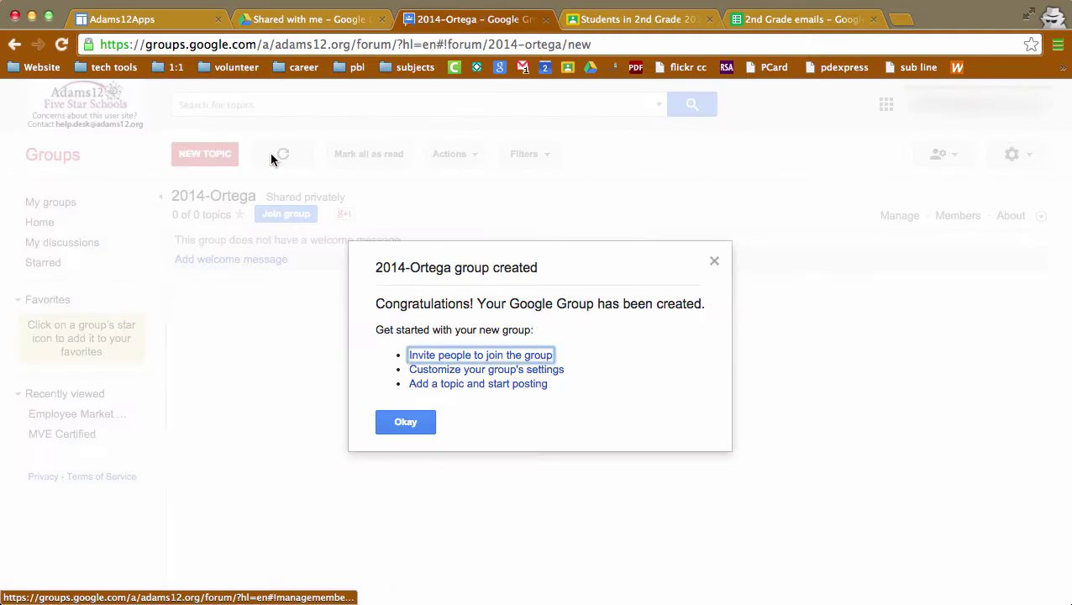
left_click(400, 425)
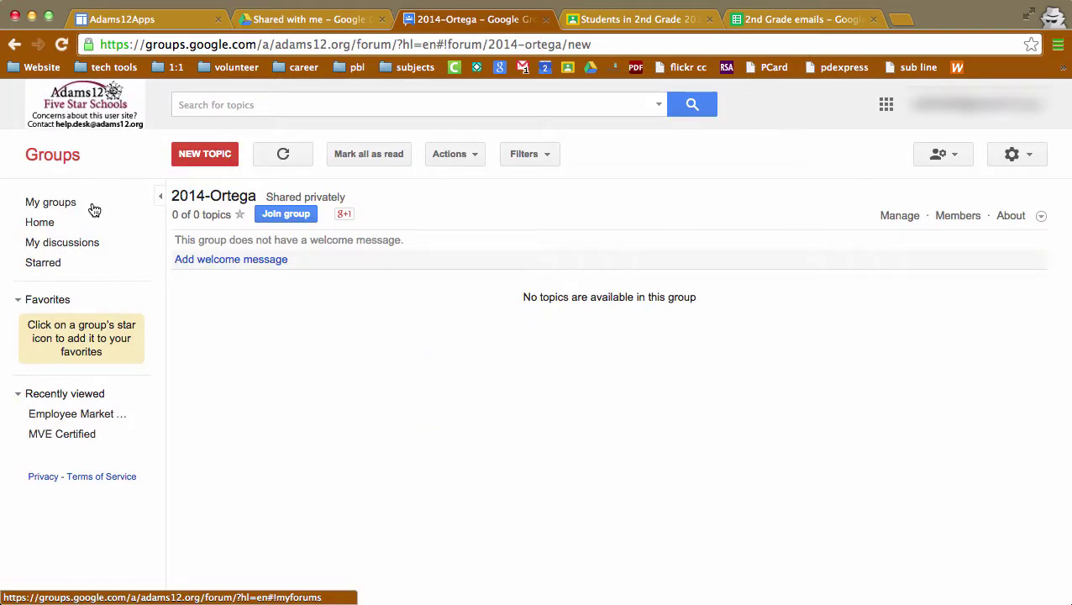
Open the new group's member management and go to the email address field for directly adding members
left_click(54, 206)
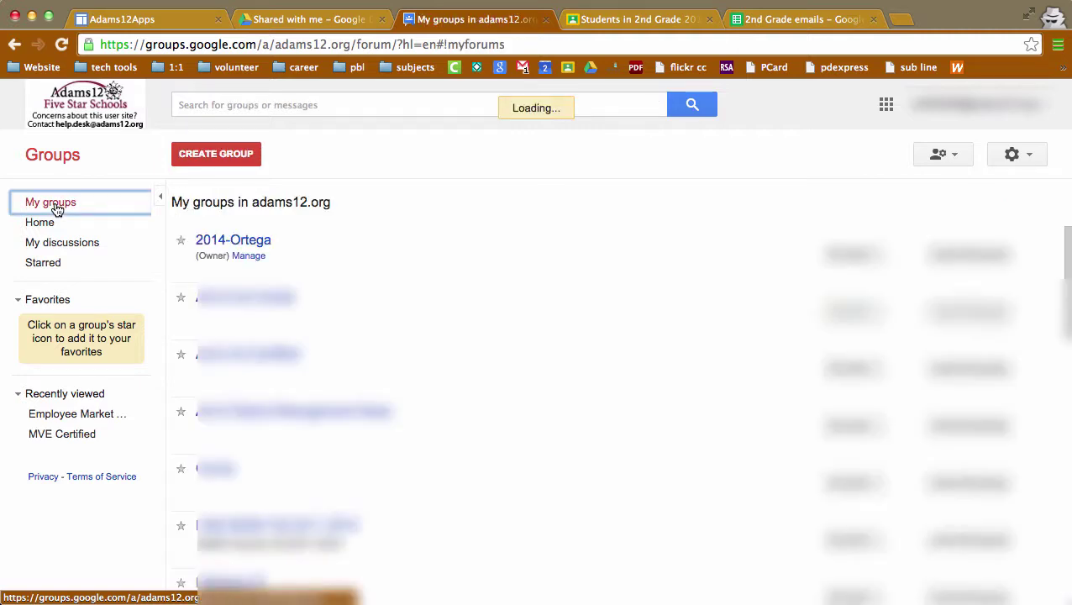
left_click(249, 256)
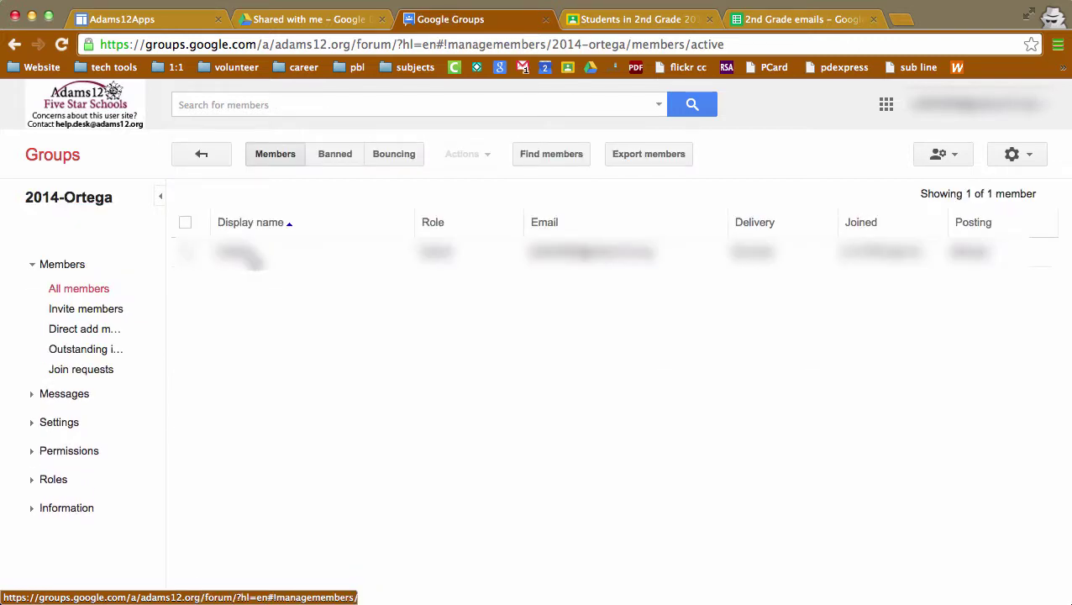
left_click(84, 330)
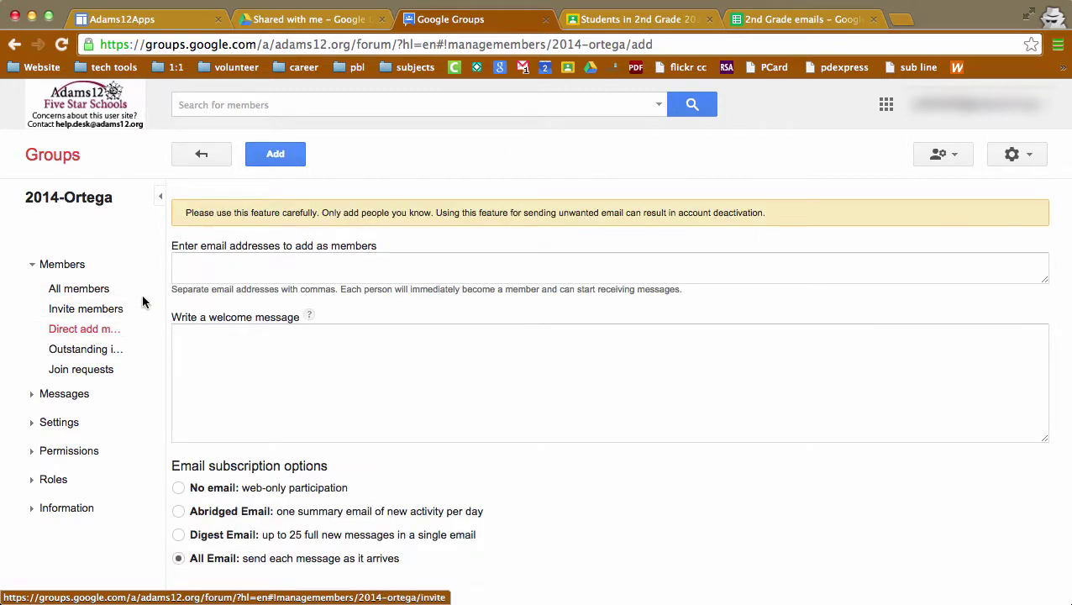
left_click(184, 263)
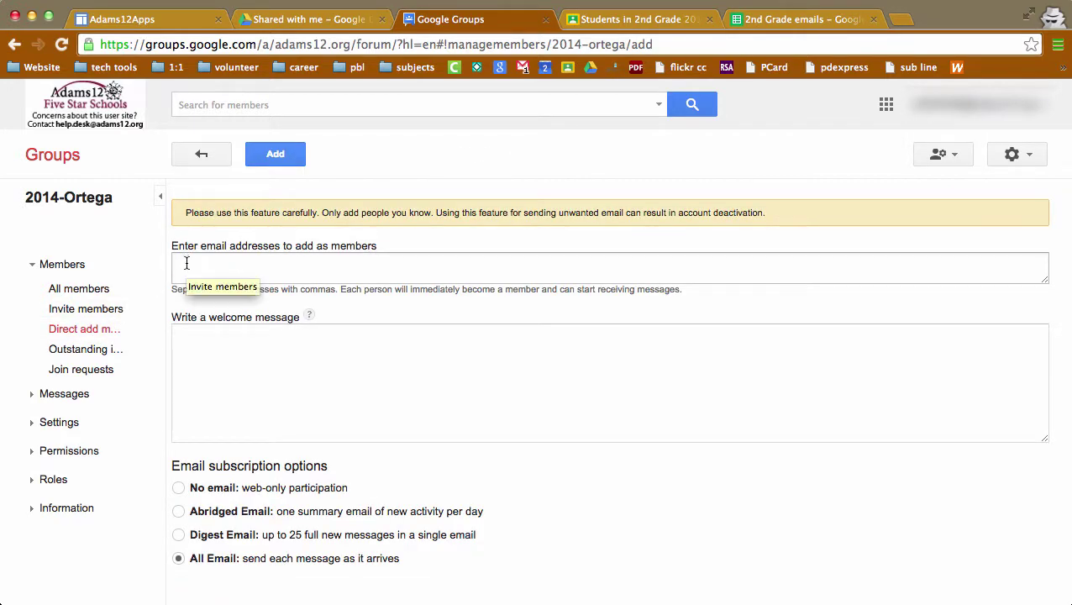
left_click(186, 263)
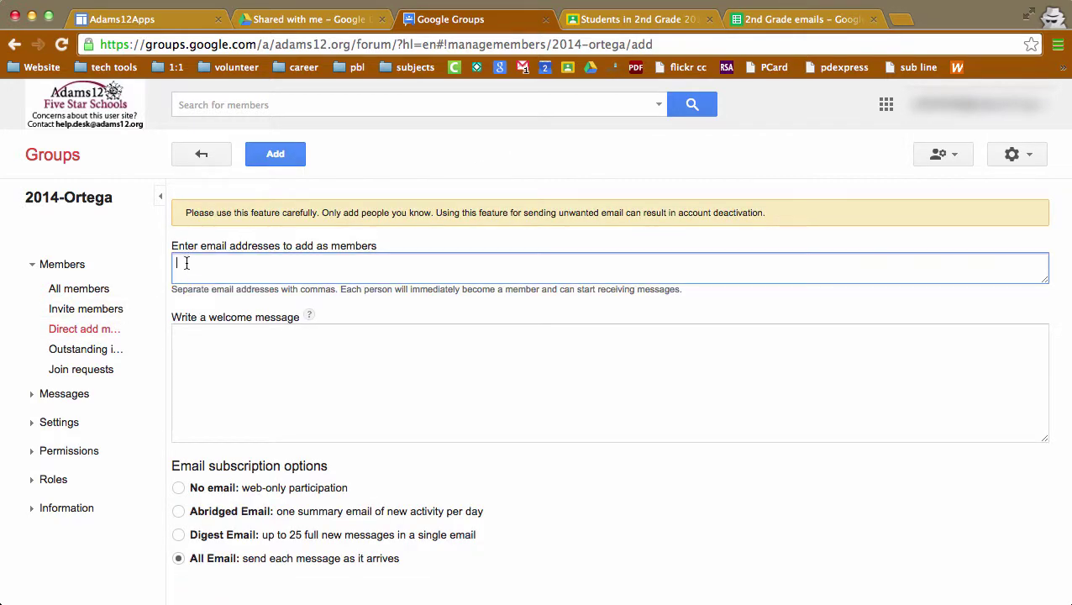
Paste the student email addresses from the 2nd Grade emails spreadsheet, add them as group members, and finish adding
left_click(800, 19)
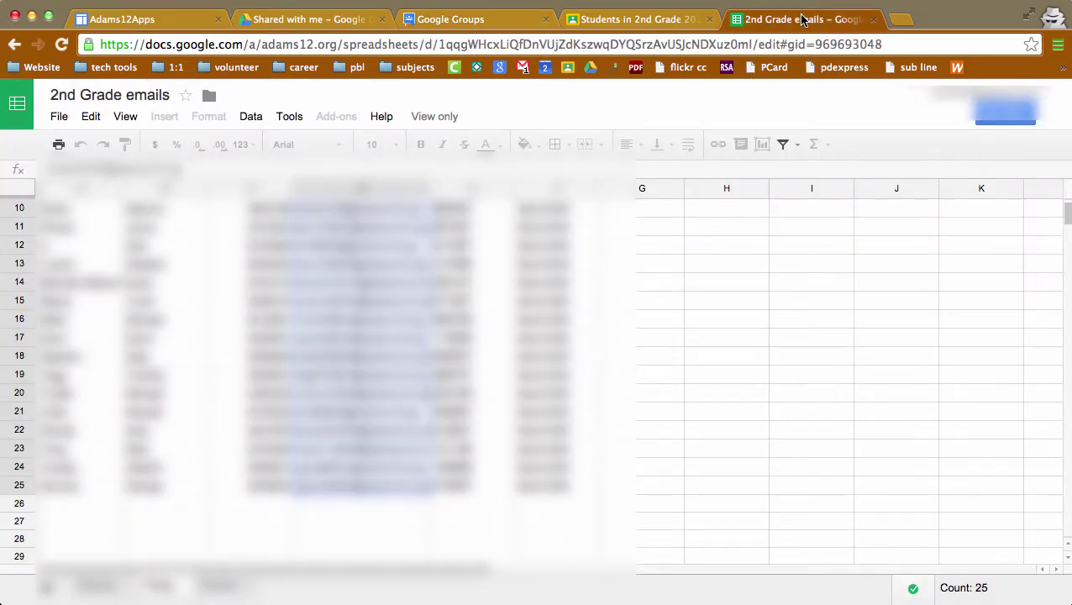
left_click(452, 18)
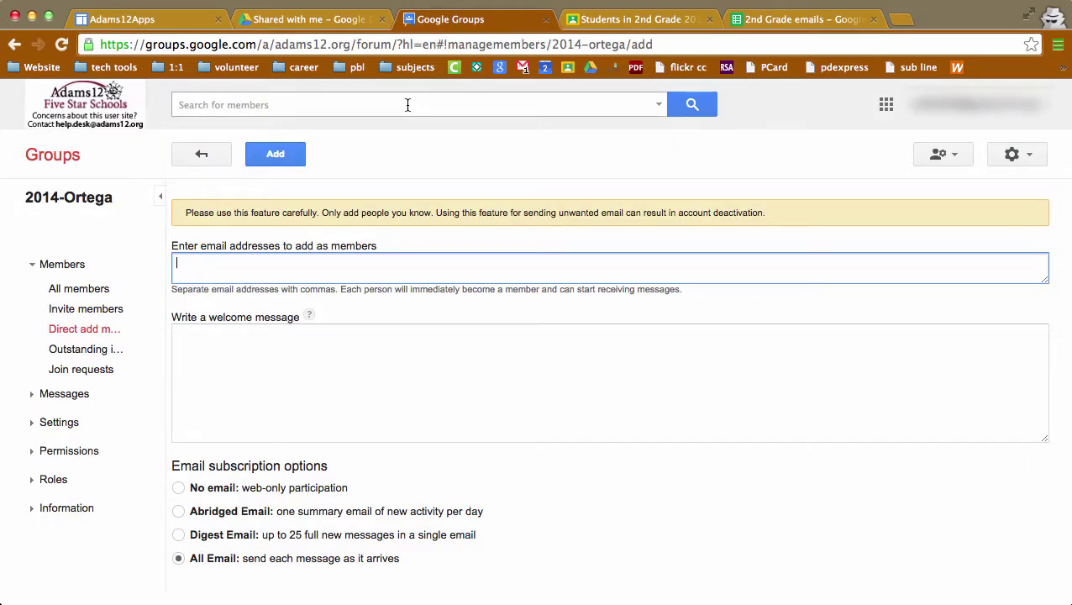
key("super+v")
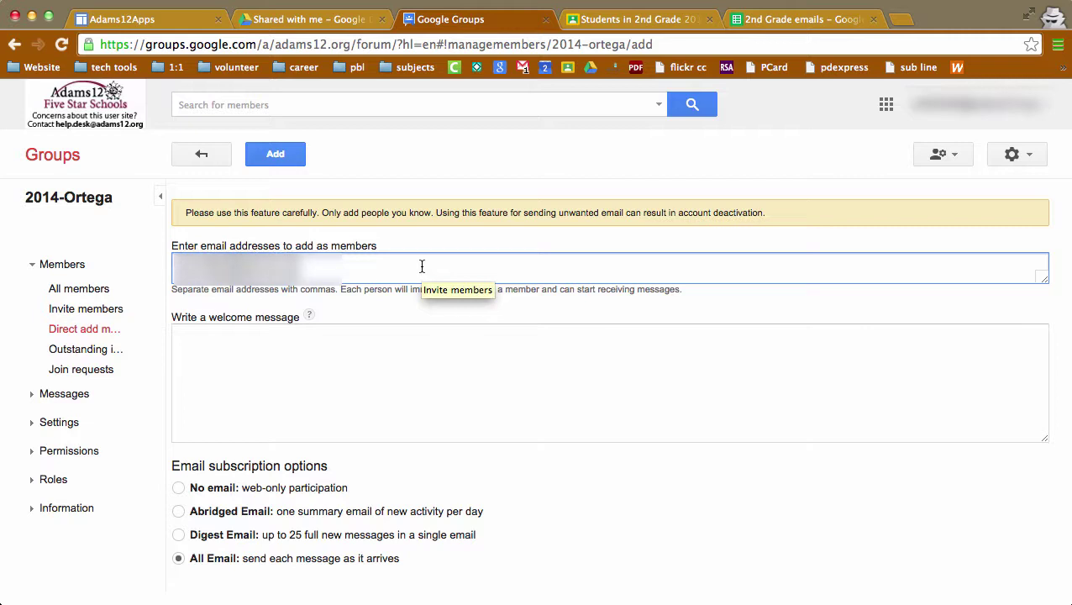
left_click(277, 159)
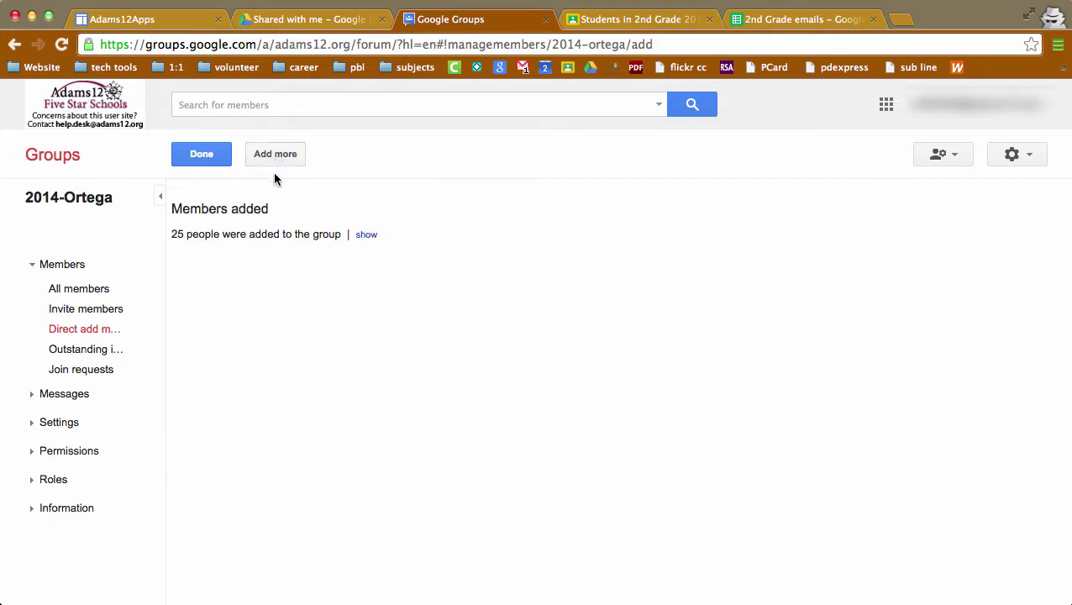
left_click(208, 164)
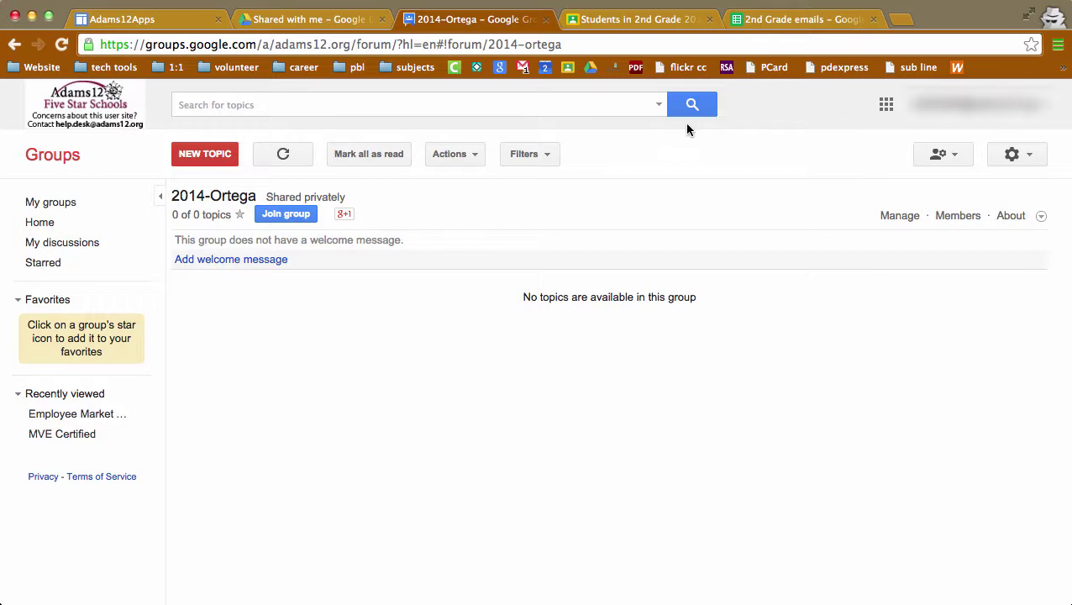
Return to Classroom, reload the class's student page, and reopen the invitation dialog with its groups listed
left_click(638, 20)
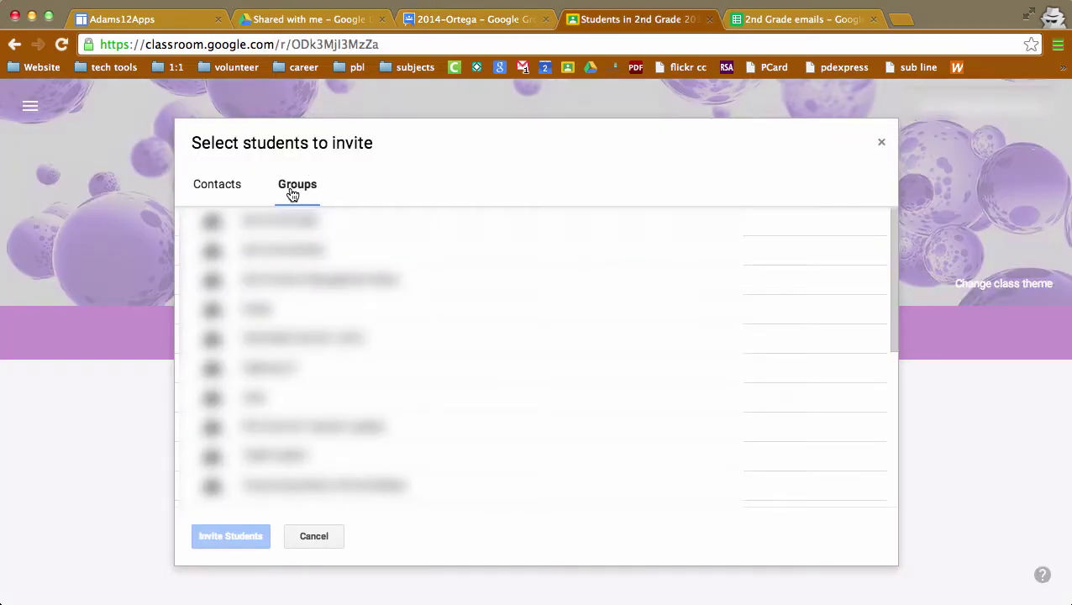
left_click(62, 44)
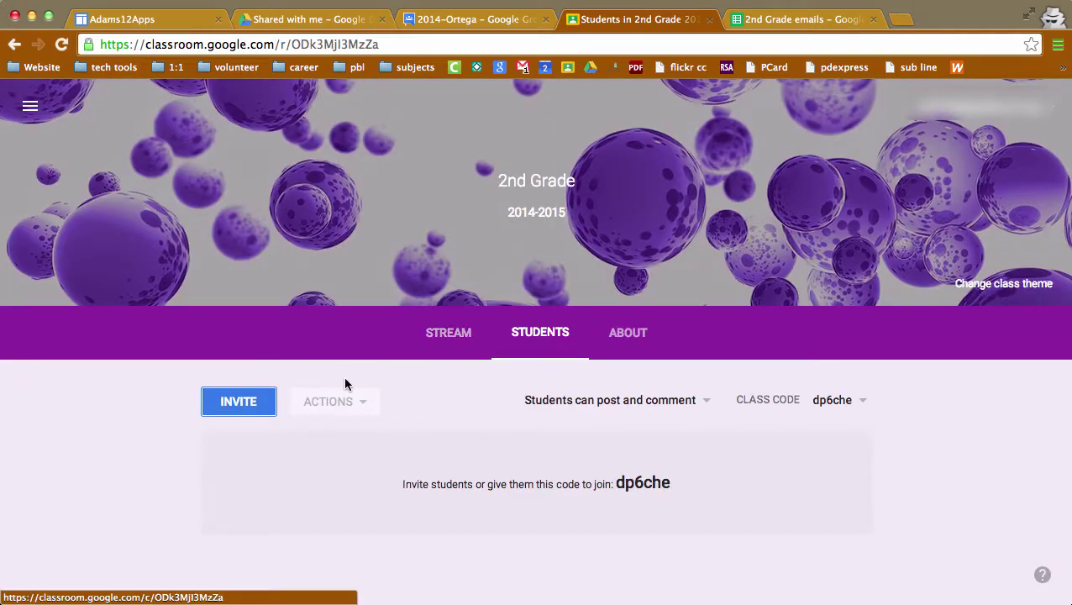
left_click(256, 411)
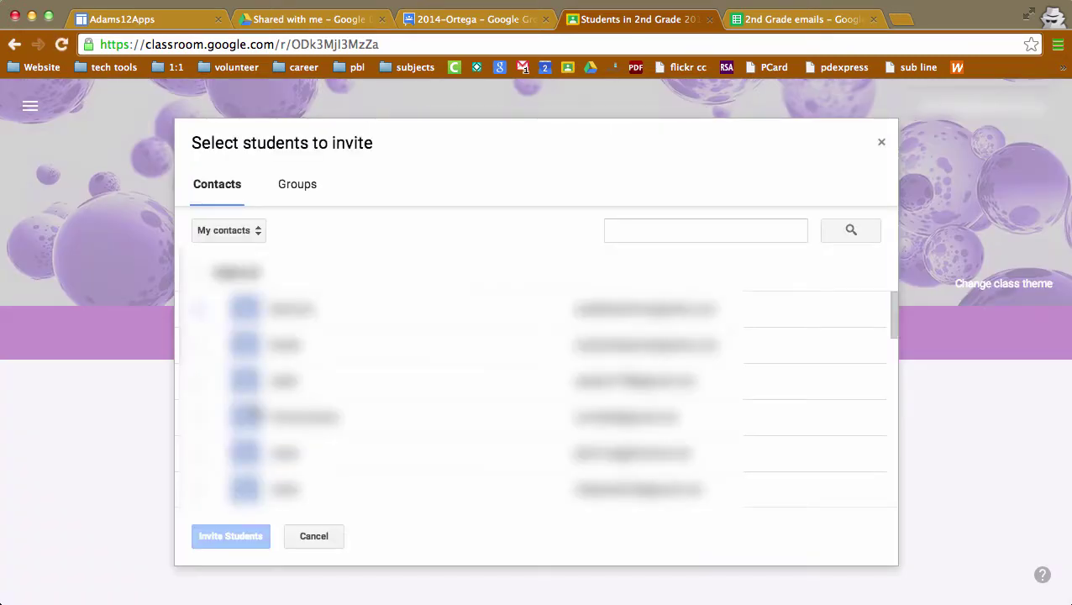
left_click(300, 194)
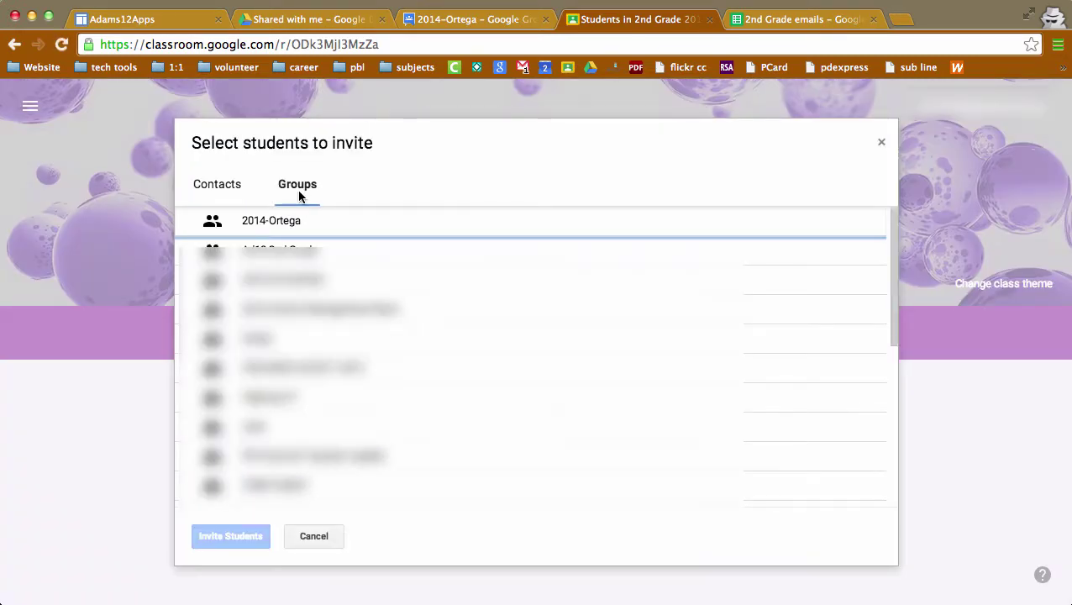
Select all members of the newly created 2014 group, invite them to the class, and dismiss the notification
left_click(264, 231)
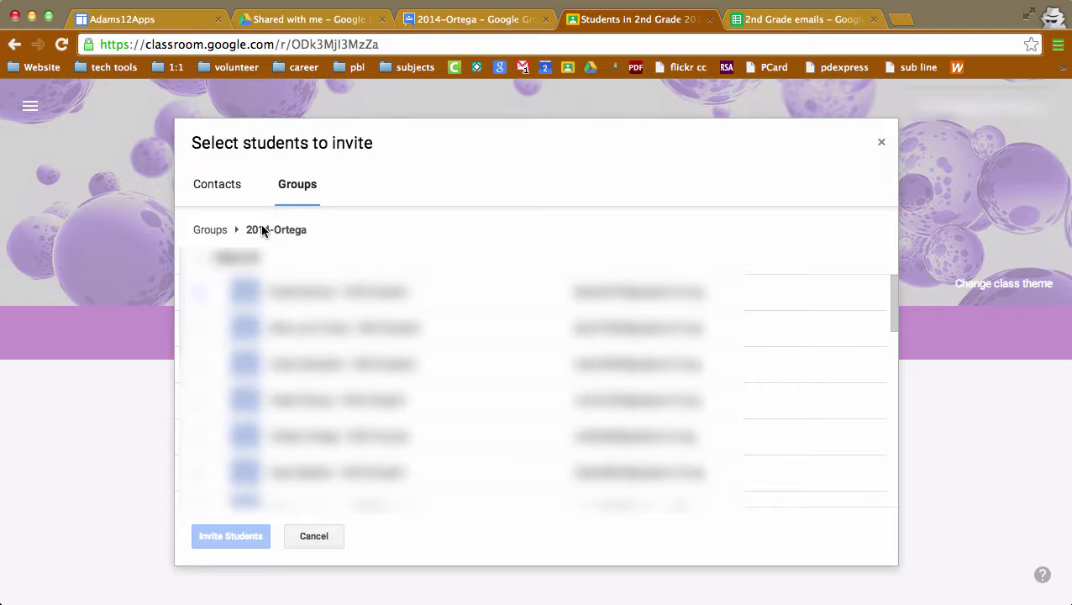
left_click(200, 260)
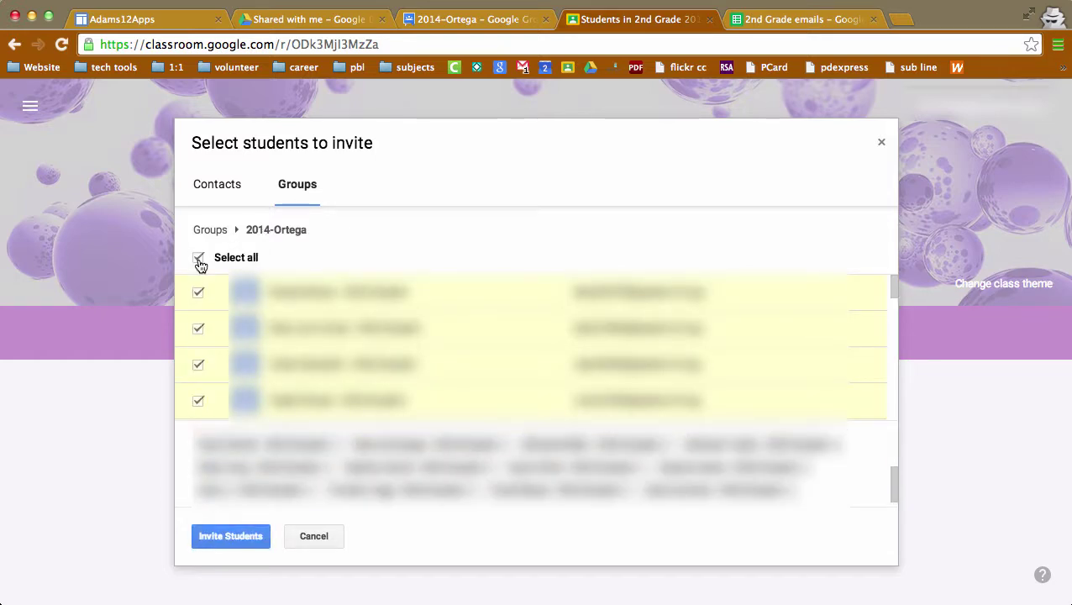
left_click(221, 535)
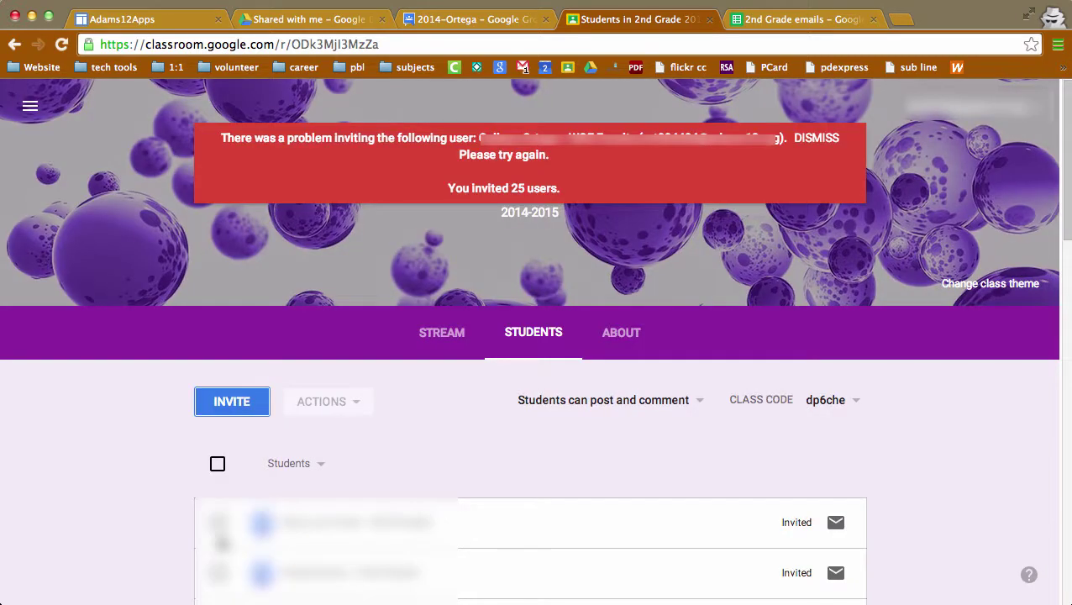
left_click(820, 141)
Look through the class's list of invited students, and show Classroom's main navigation options
scroll(739, 355, "down", 2)
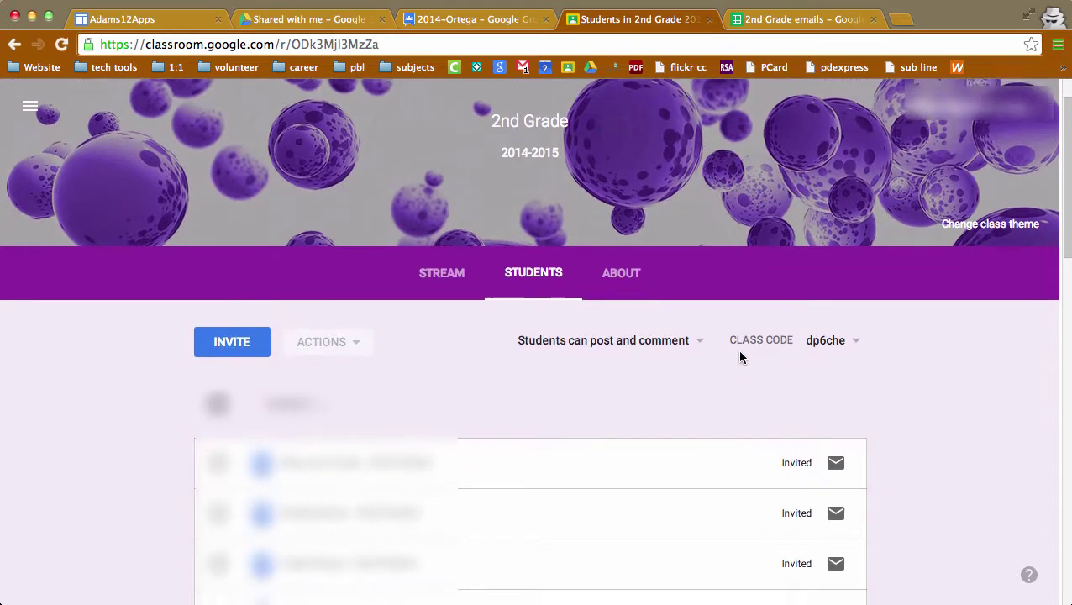
scroll(739, 357, "down", 2)
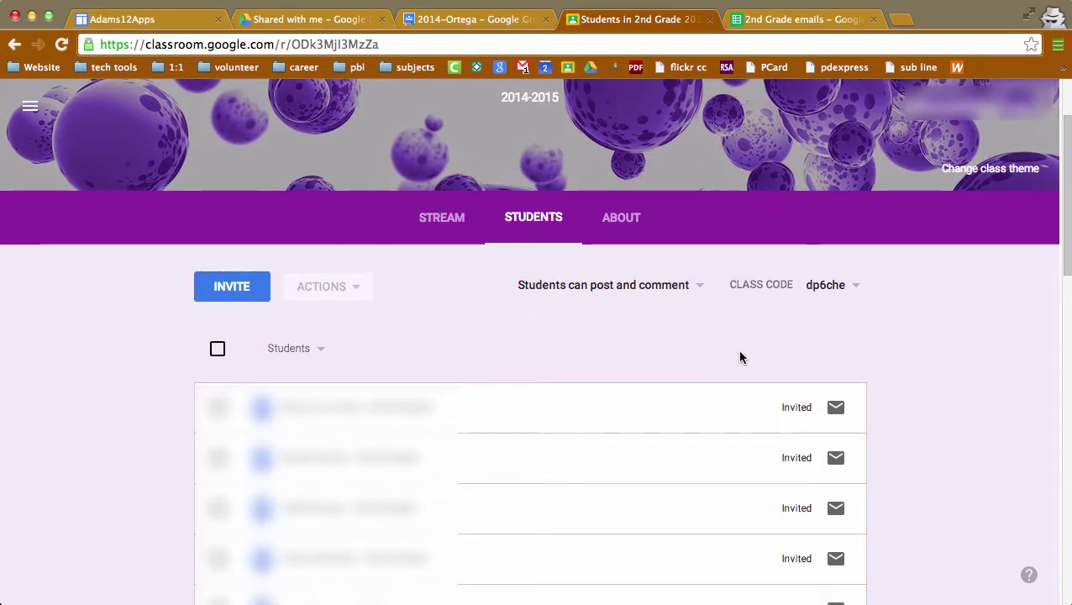
scroll(740, 357, "down", 1)
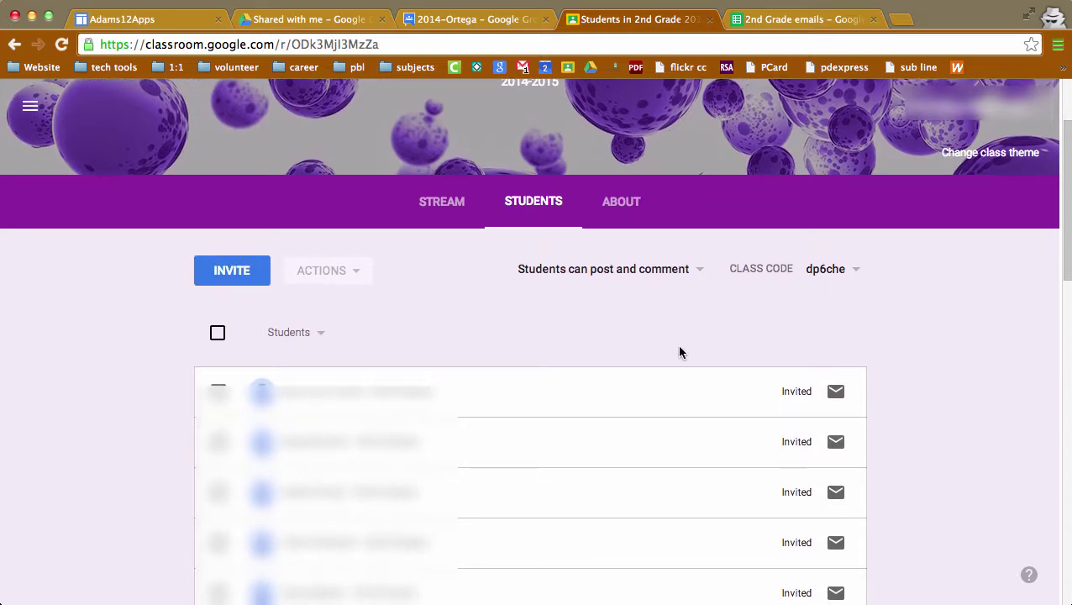
scroll(588, 416, "down", 4)
scroll(588, 420, "down", 5)
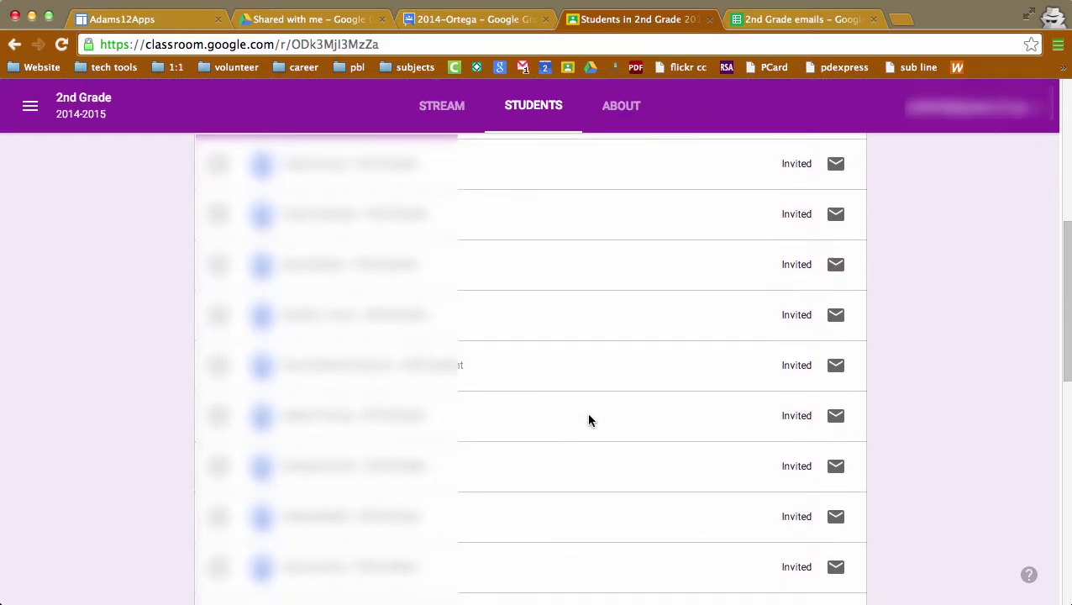
scroll(590, 420, "up", 10)
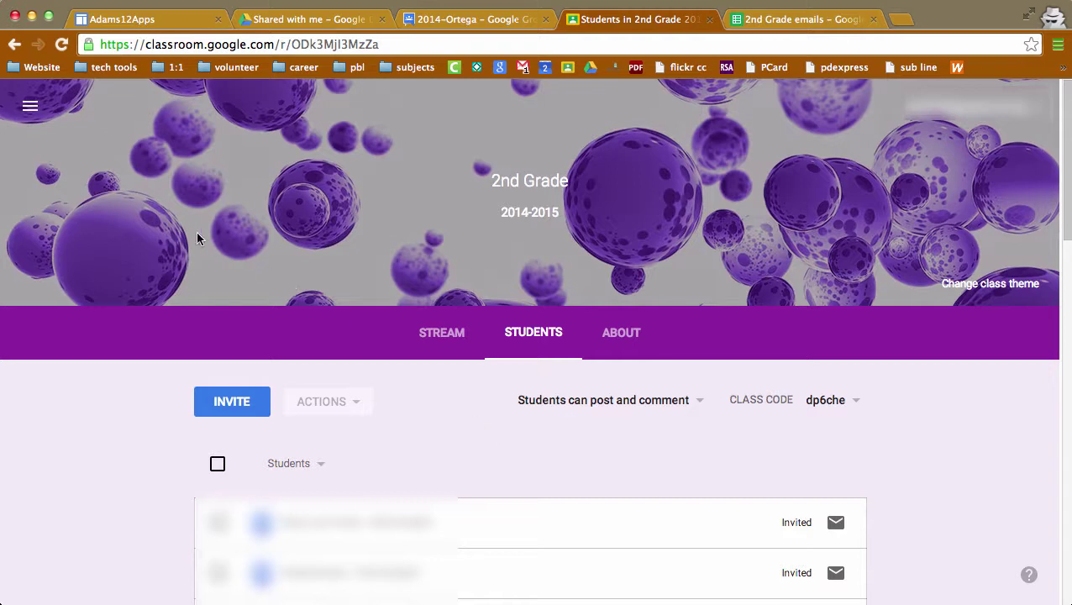
left_click(30, 108)
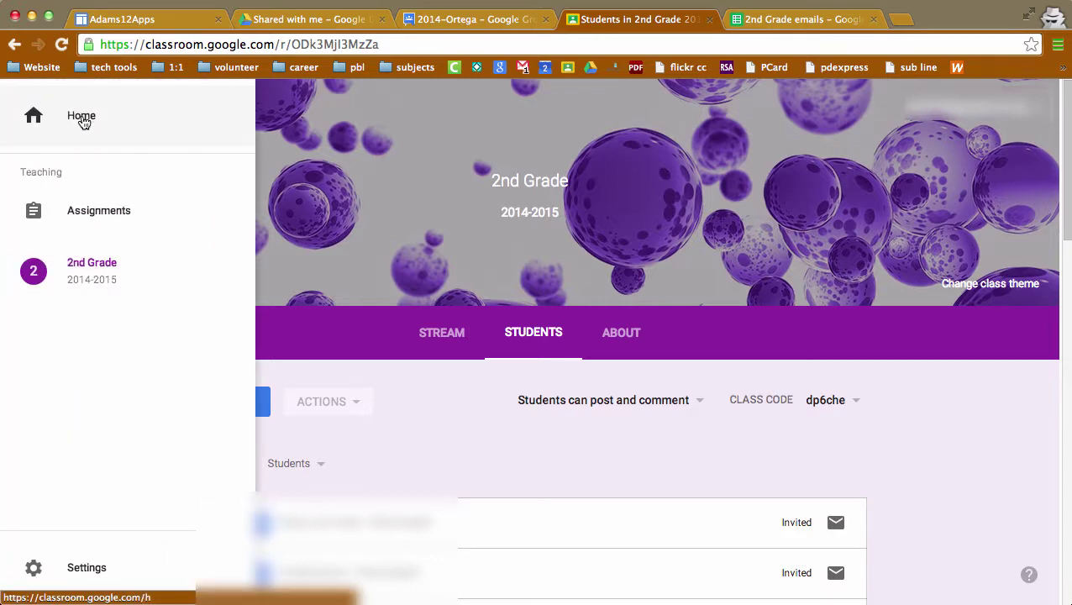
Open the 2nd Grade class from the Classroom home page and change its theme to the gallery image of a runner's legs in tall grass
left_click(84, 123)
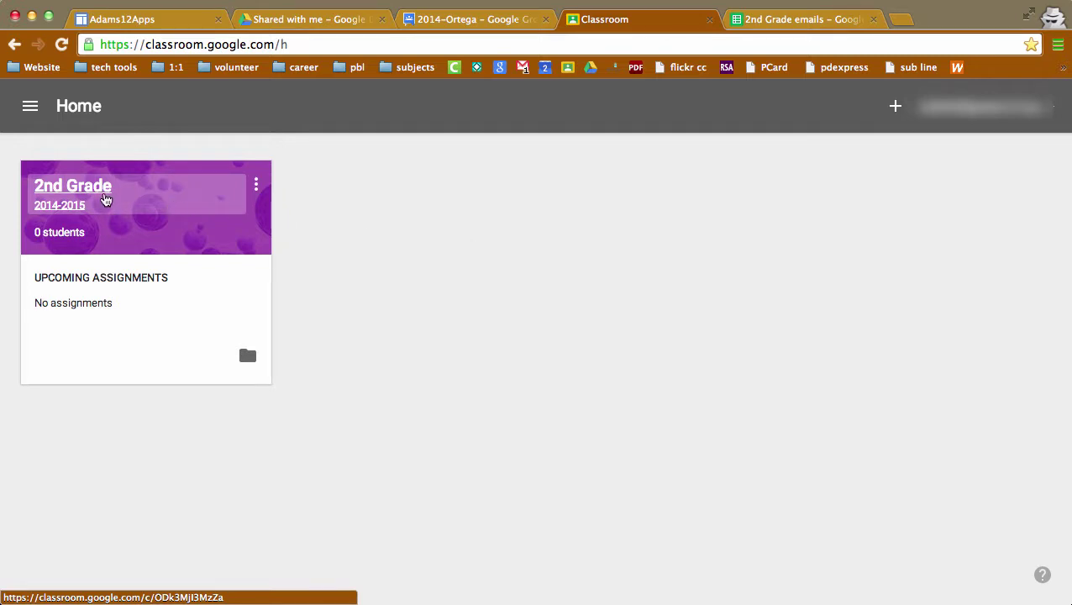
left_click(104, 196)
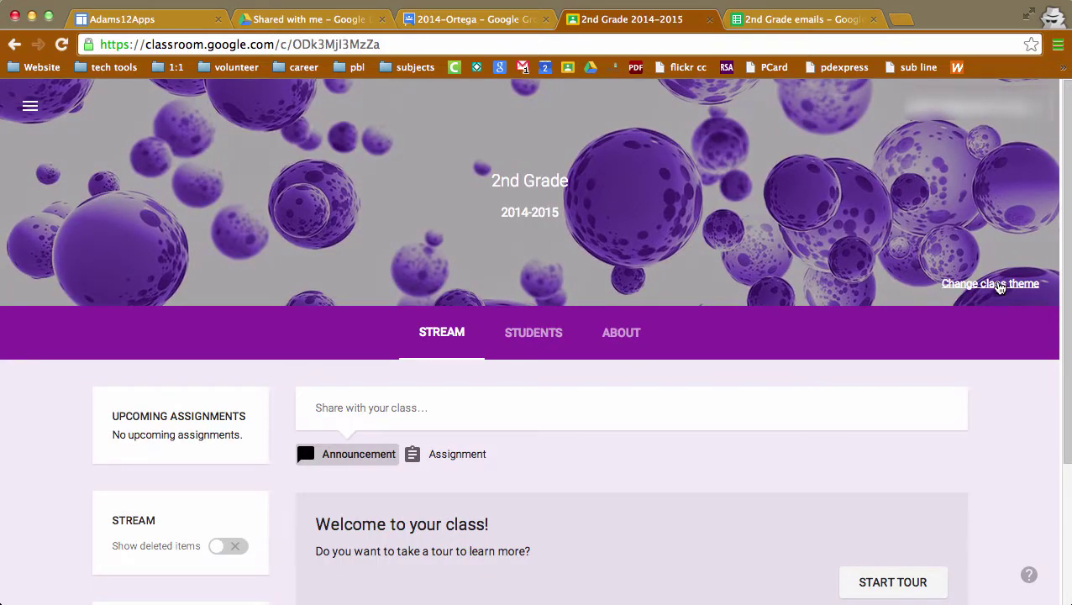
left_click(1026, 285)
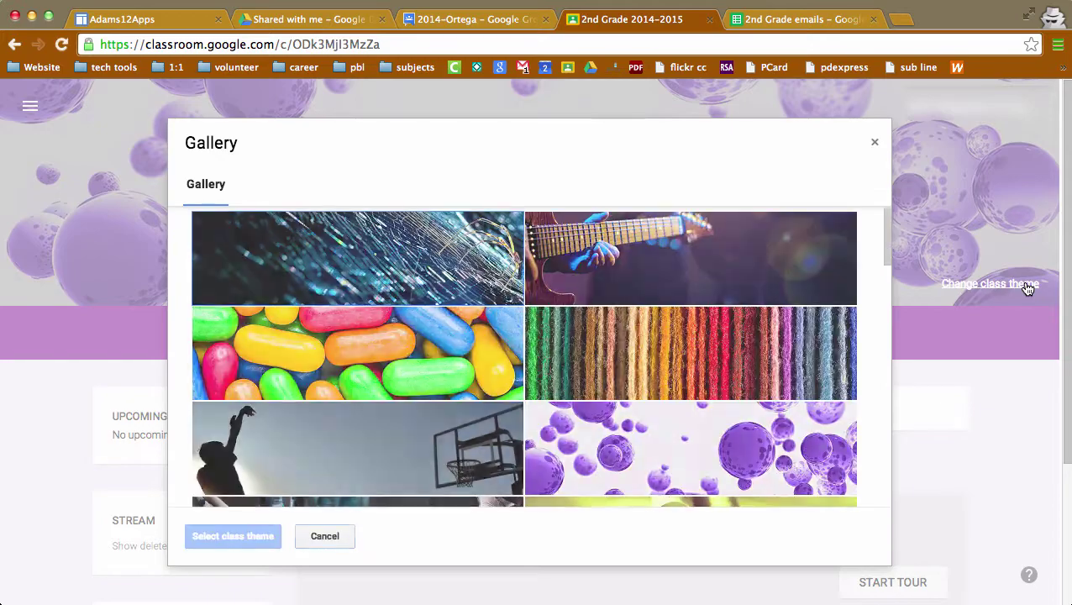
scroll(708, 372, "down", 10)
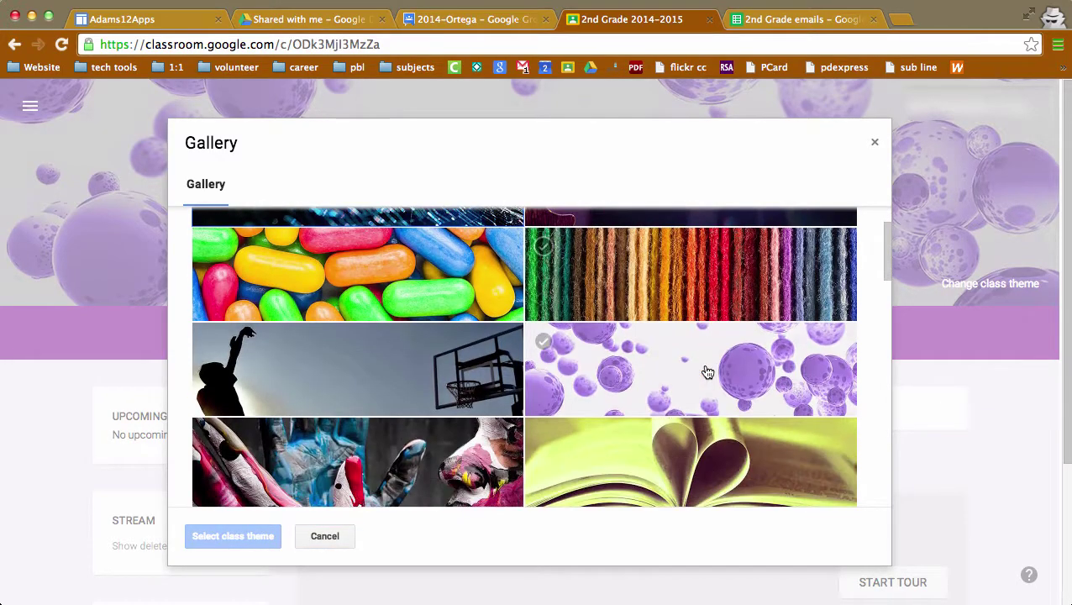
scroll(707, 372, "down", 15)
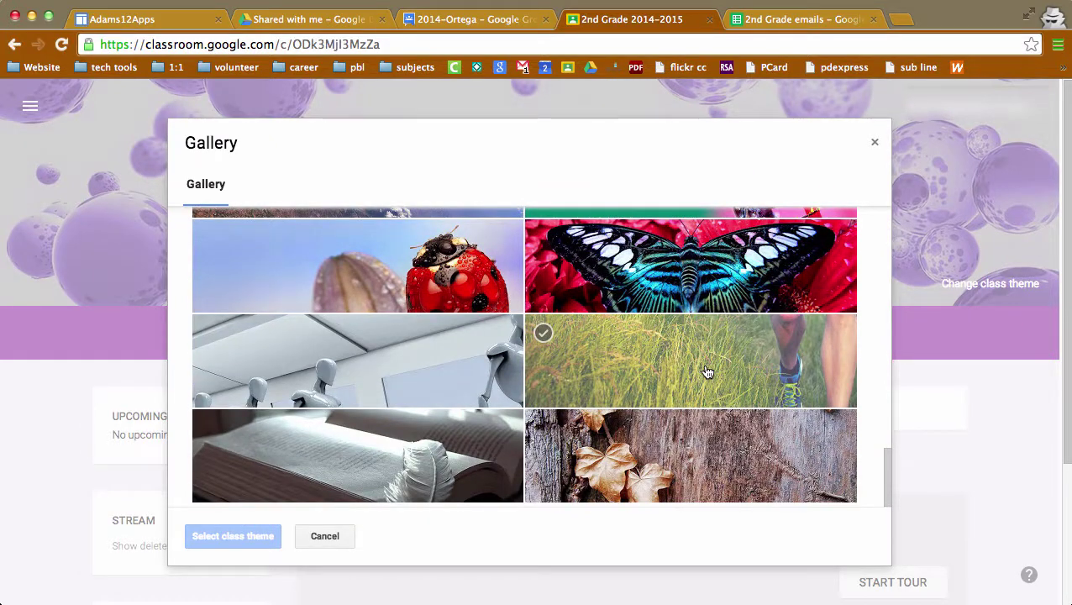
left_click(707, 372)
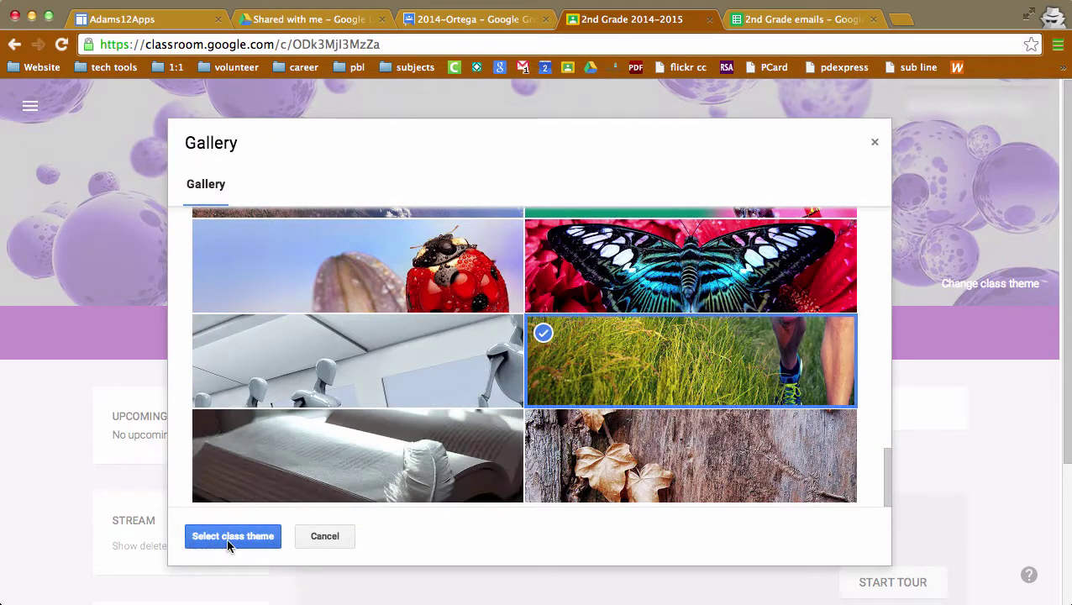
left_click(228, 542)
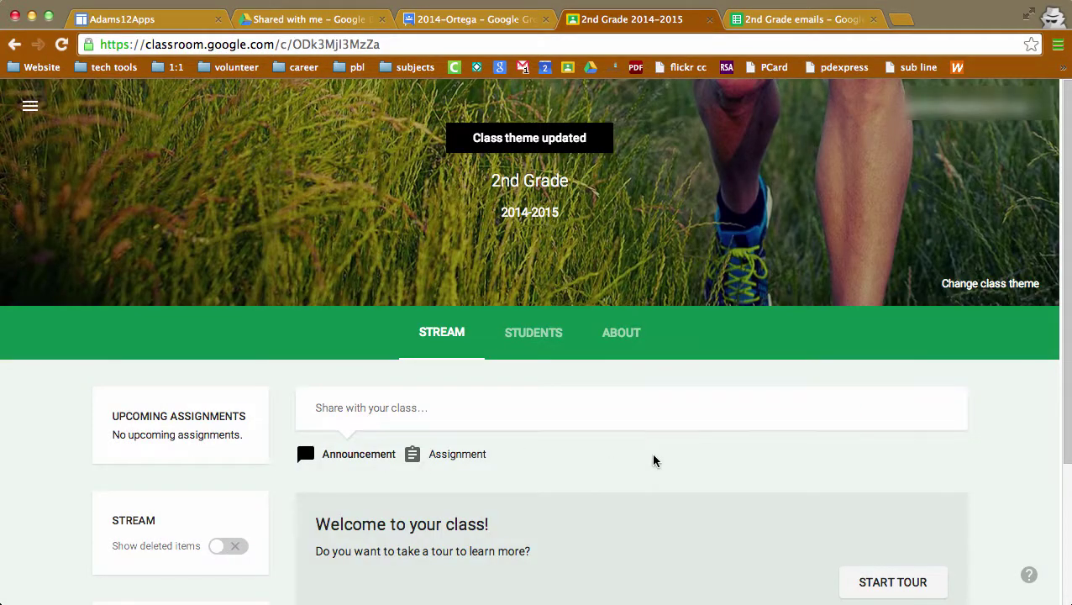
scroll(654, 461, "down", 5)
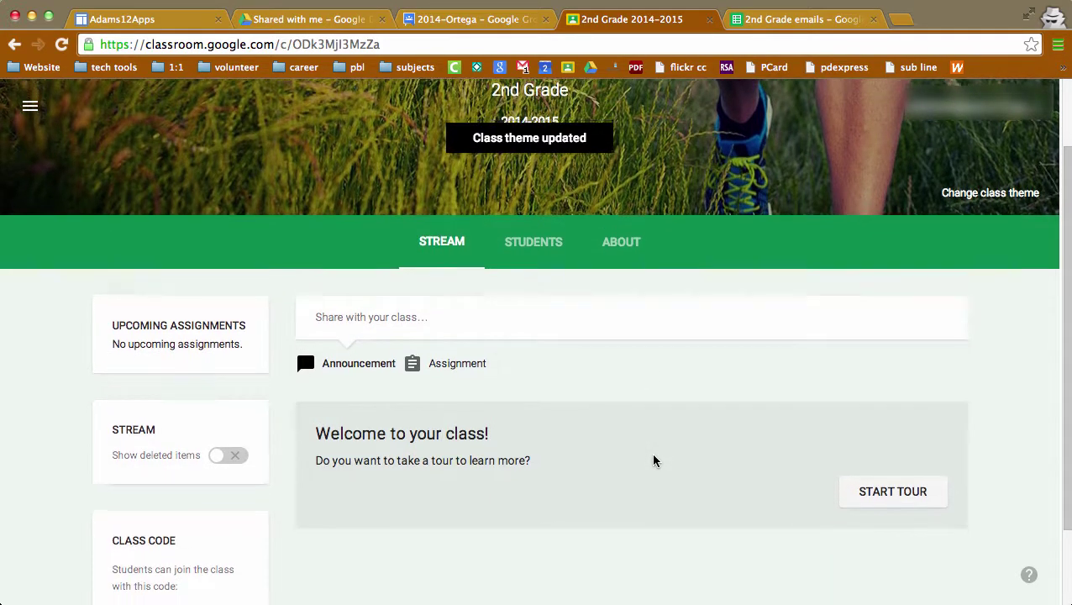
scroll(653, 460, "up", 5)
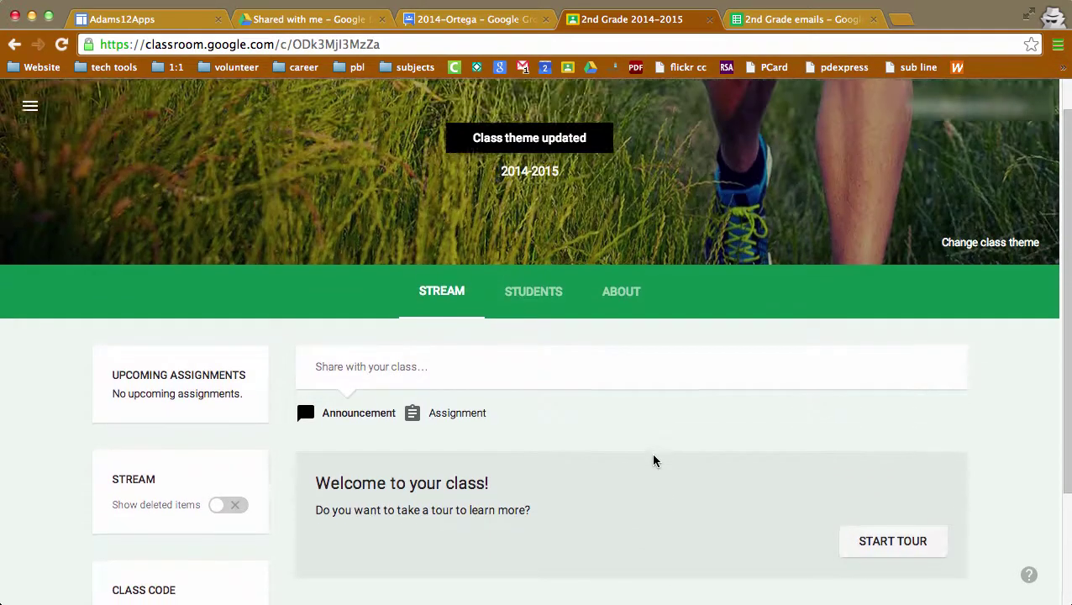